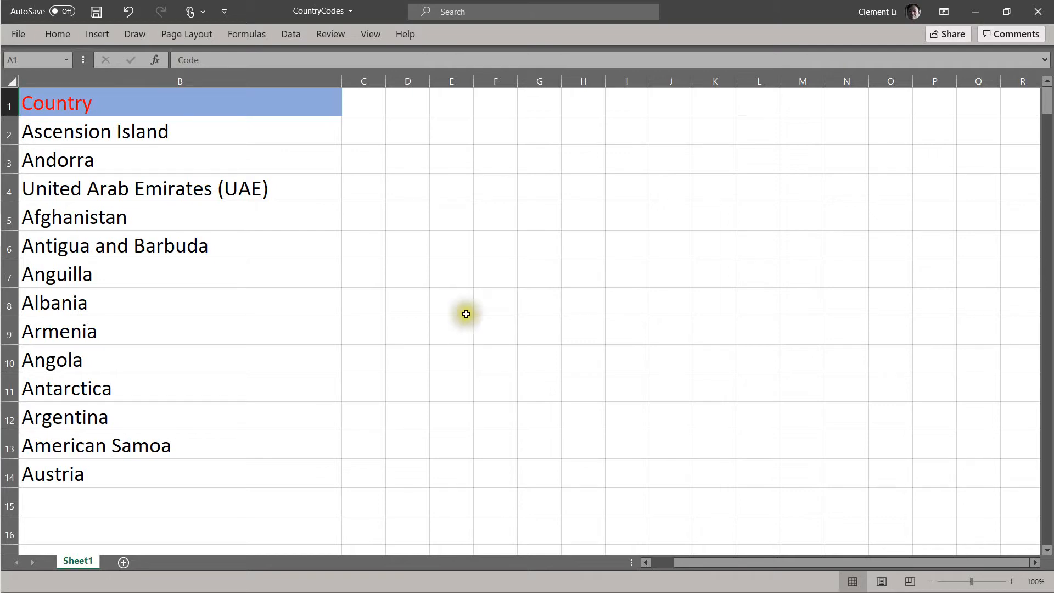
# Turn the text of cells B2:B4 red by running selection.font.color = vbRed in the VBA Immediate window
pyautogui.moveTo(207, 134); pyautogui.dragTo(219, 182)
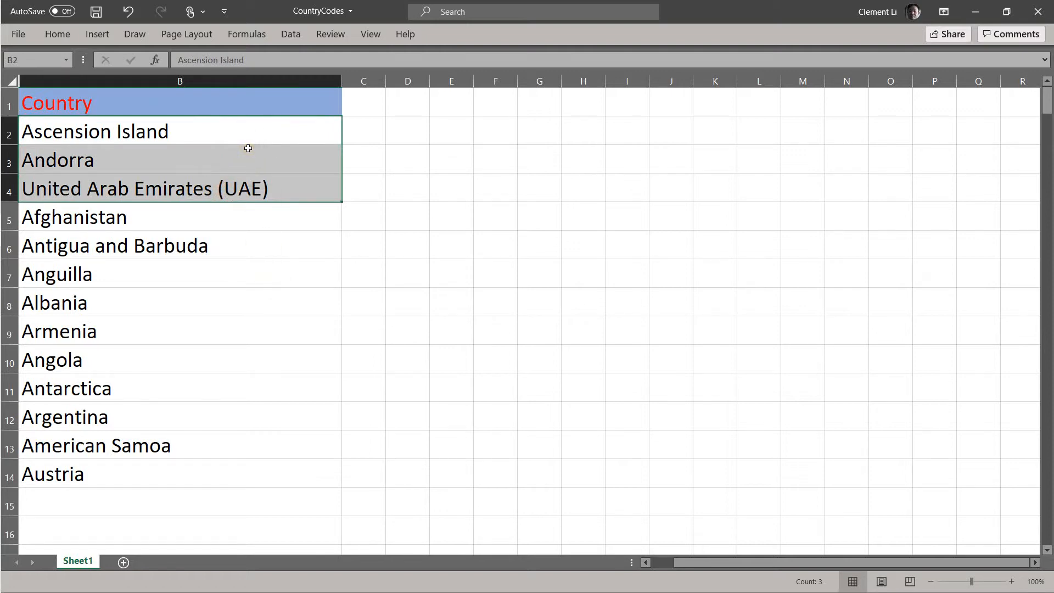
pyautogui.hotkey('alt', 'F11')
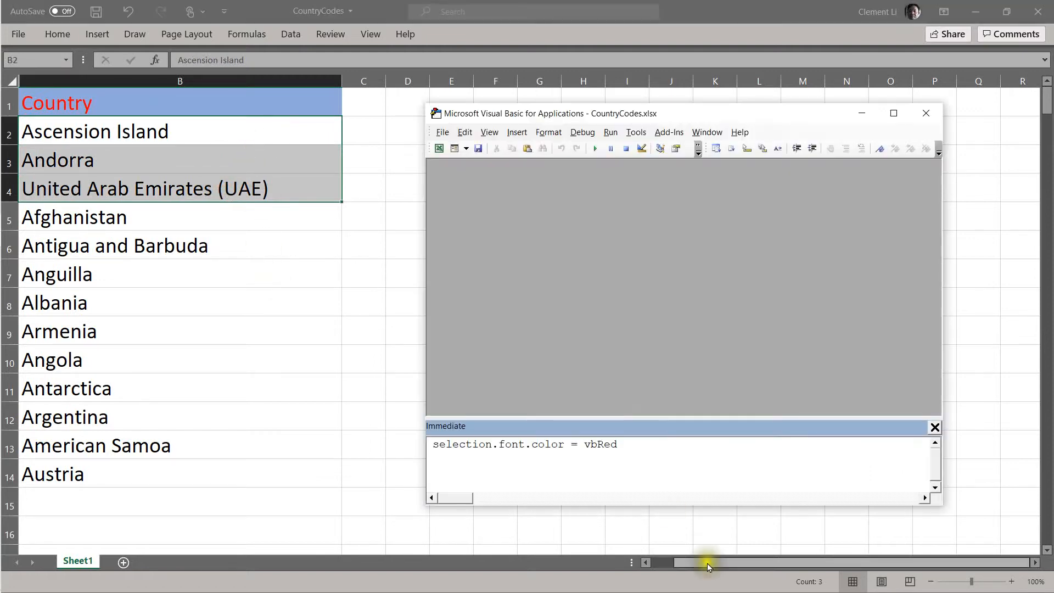
pyautogui.click(650, 439)
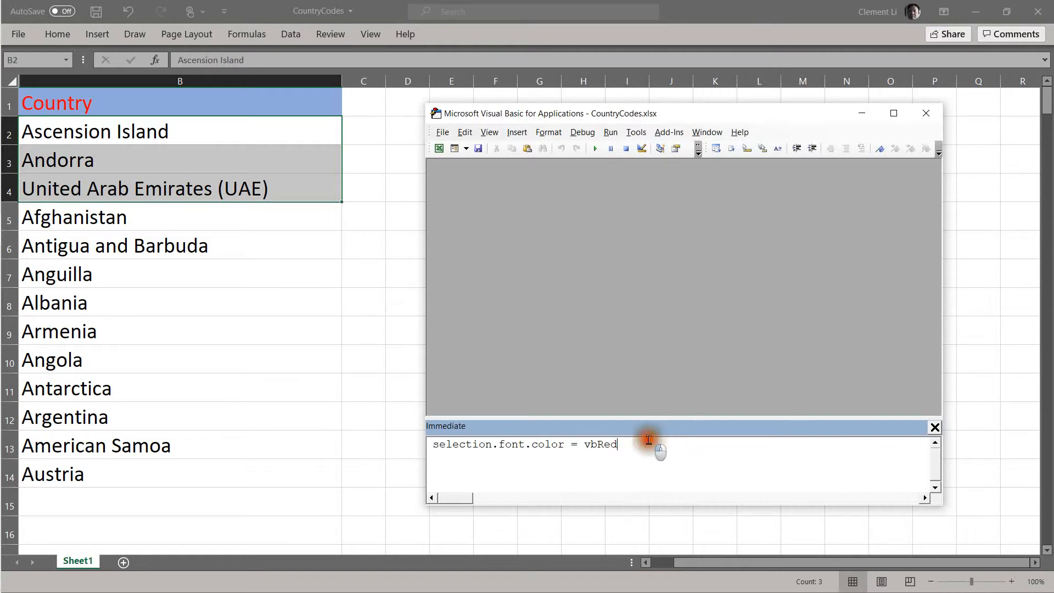
pyautogui.press('Return')
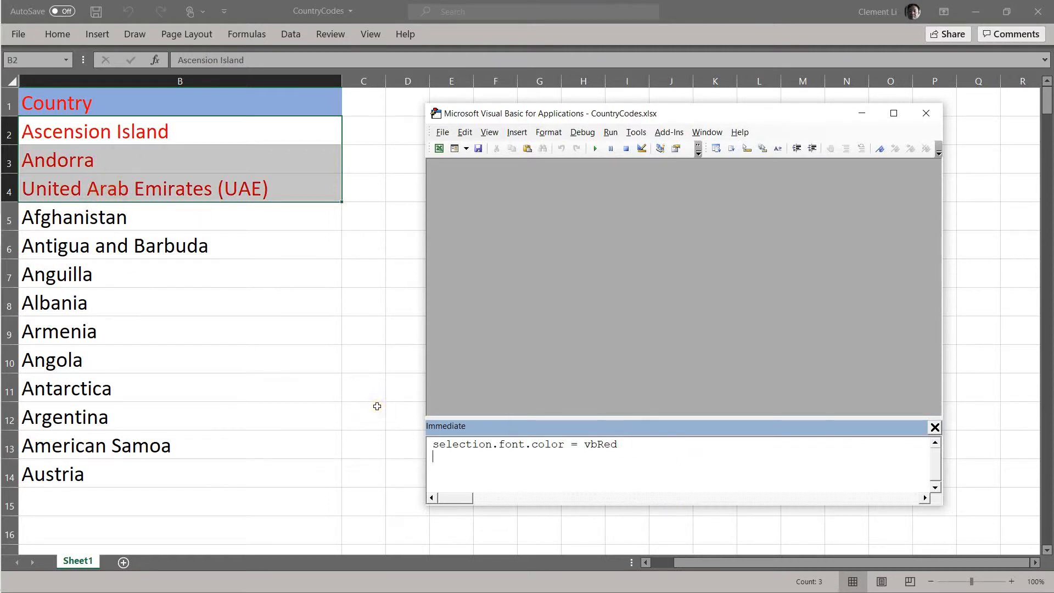
# Restore the black text of B2:B4 by running selection.font.color = vbBlack, and return to the worksheet
pyautogui.click(655, 445)
pyautogui.press('Return')
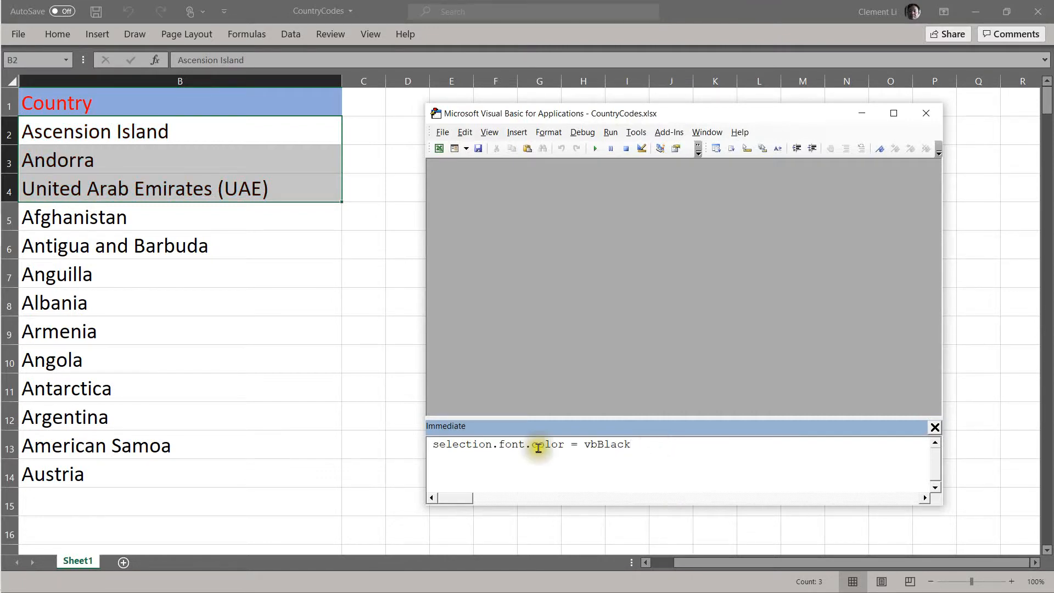
pyautogui.click(287, 435)
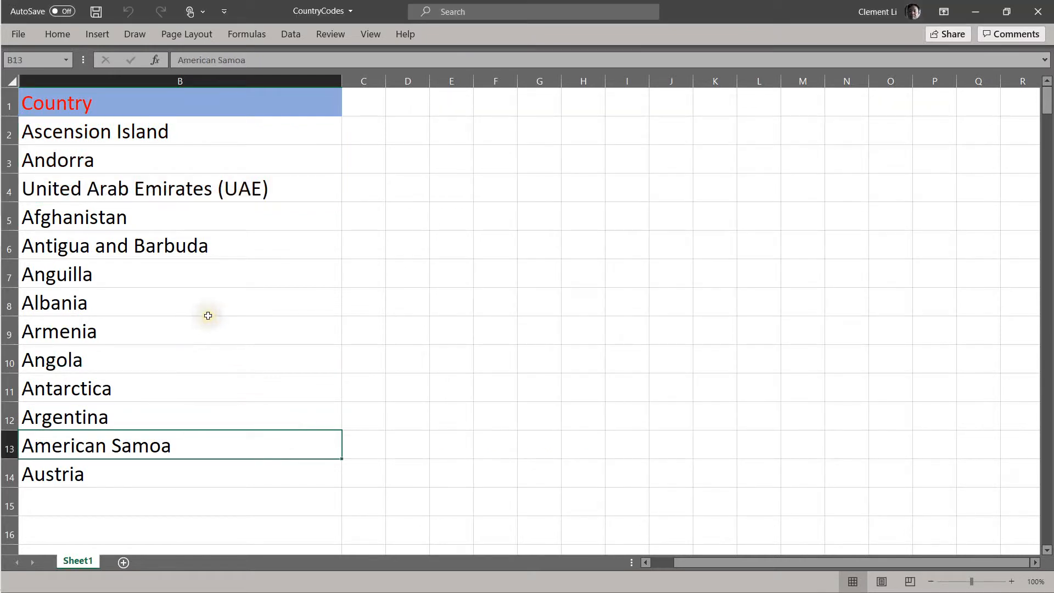
pyautogui.moveTo(118, 107); pyautogui.dragTo(137, 467)
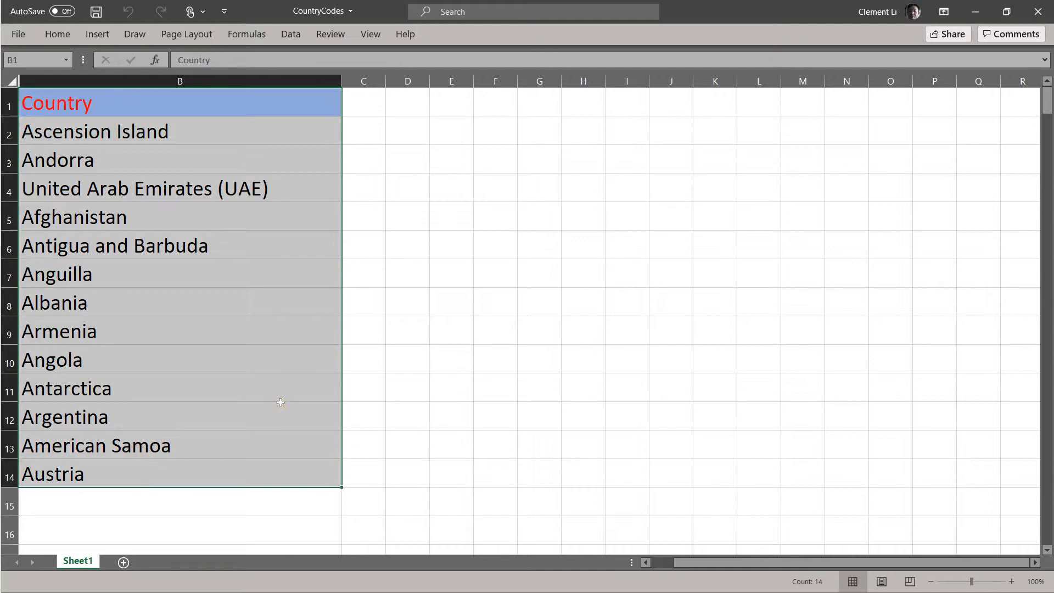
pyautogui.hotkey('ctrl', 'F3')
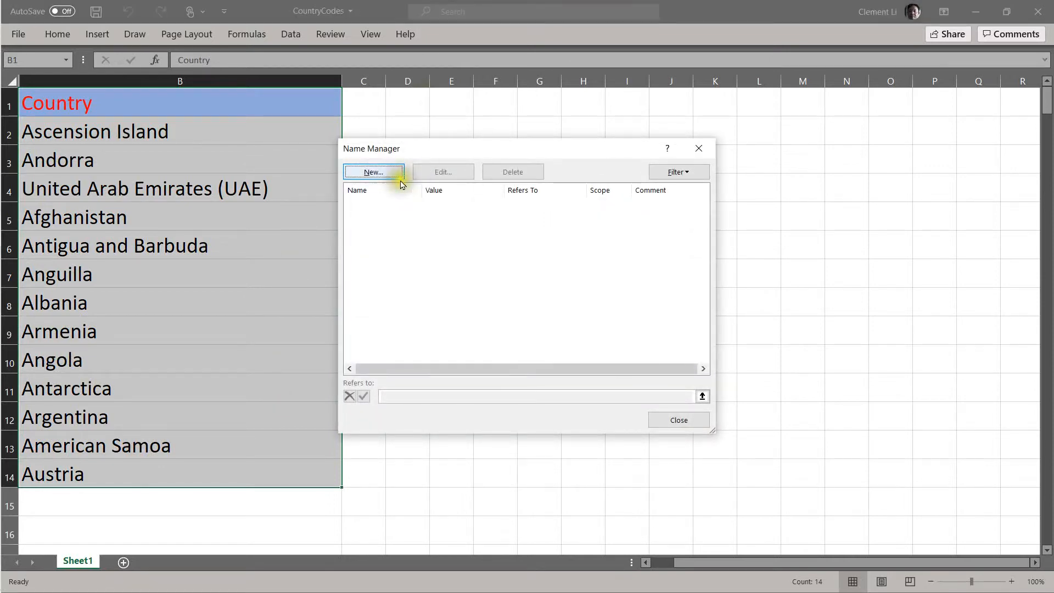
pyautogui.click(689, 420)
pyautogui.click(538, 416)
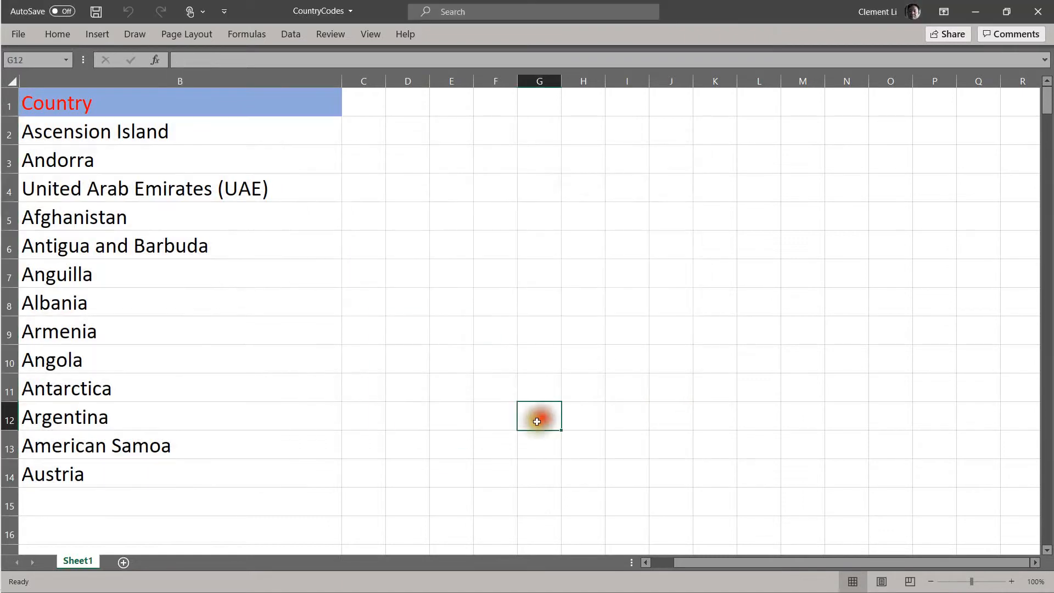
pyautogui.click(134, 498)
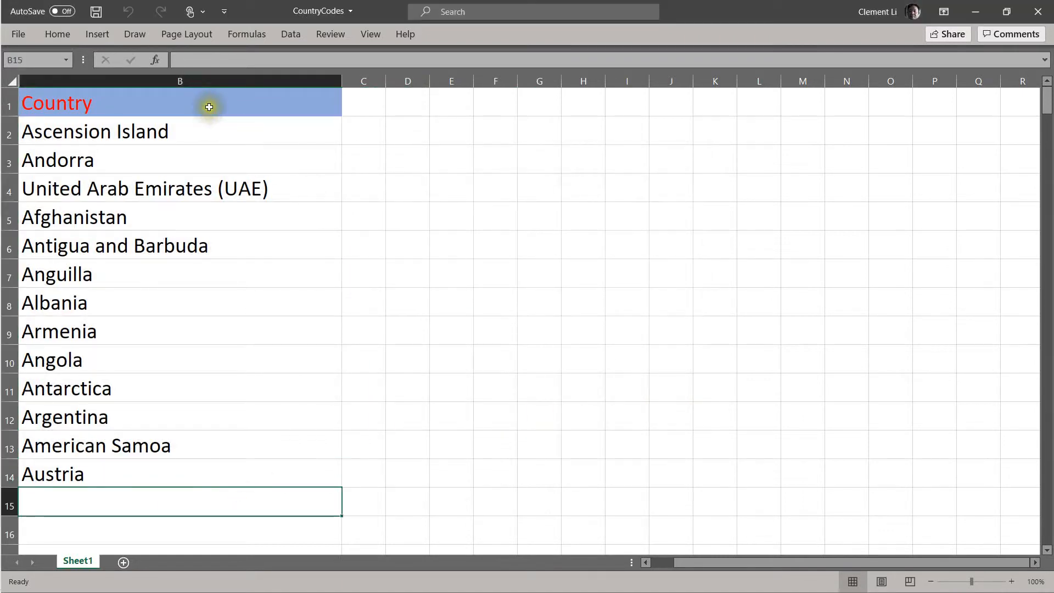
# Define a workbook-scoped name Country that refers to the range B1:B14 on Sheet1
pyautogui.moveTo(209, 104); pyautogui.dragTo(237, 462)
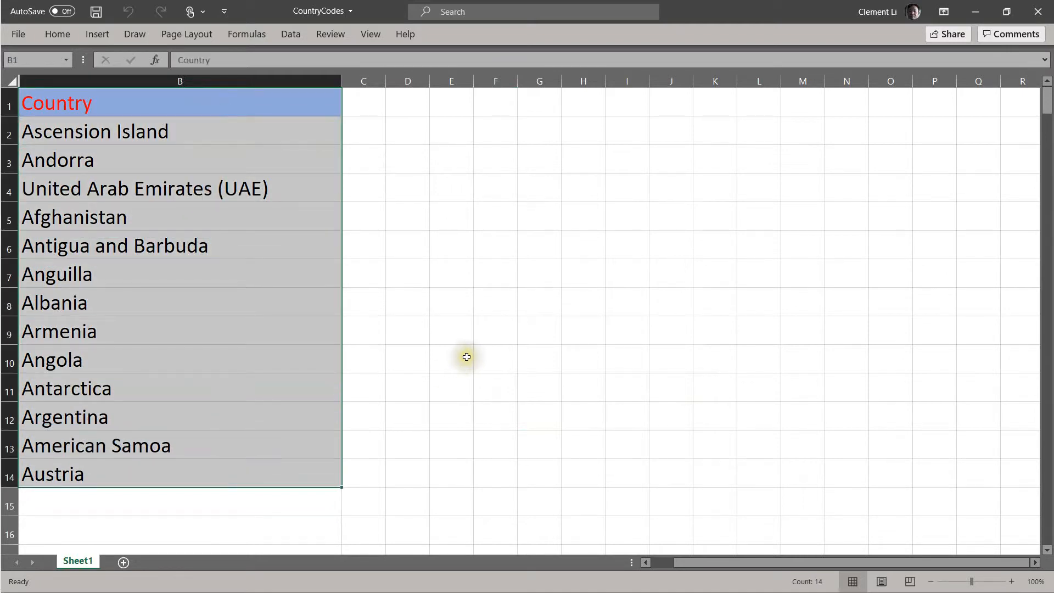
pyautogui.hotkey('ctrl', 'F3')
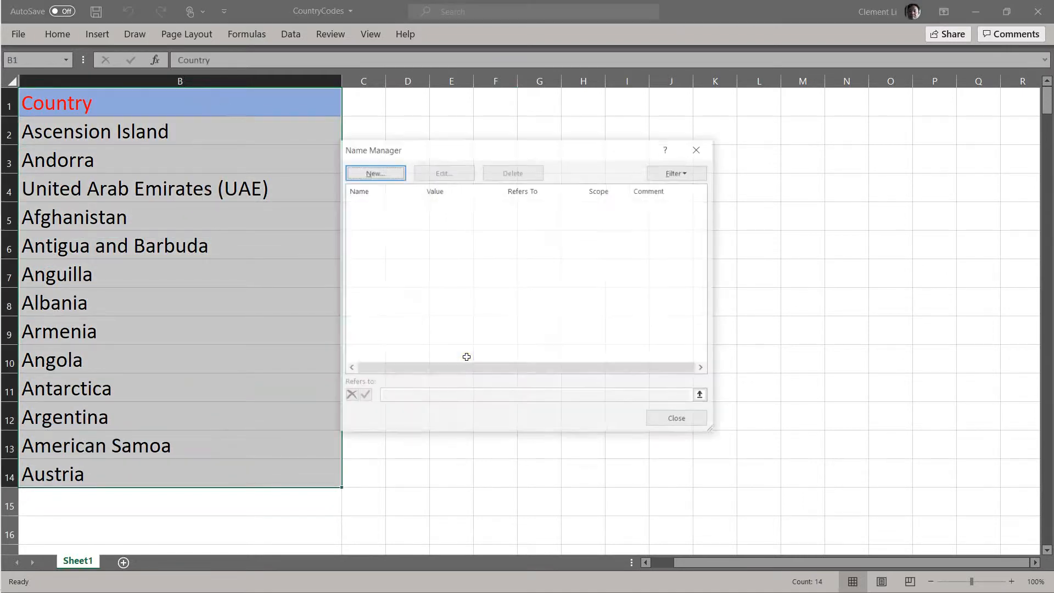
pyautogui.click(372, 172)
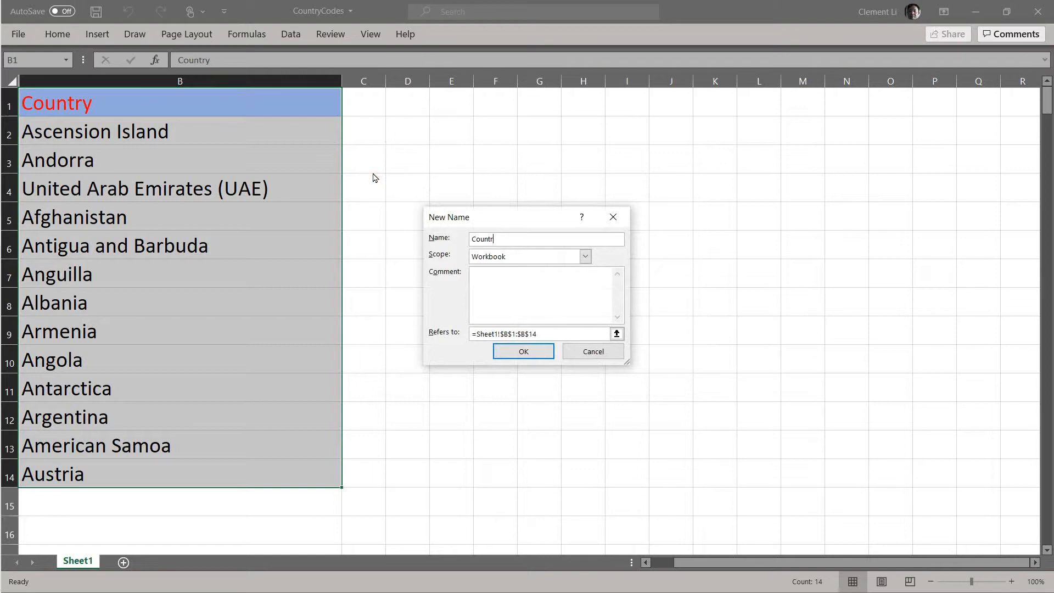
pyautogui.click(536, 356)
pyautogui.click(697, 417)
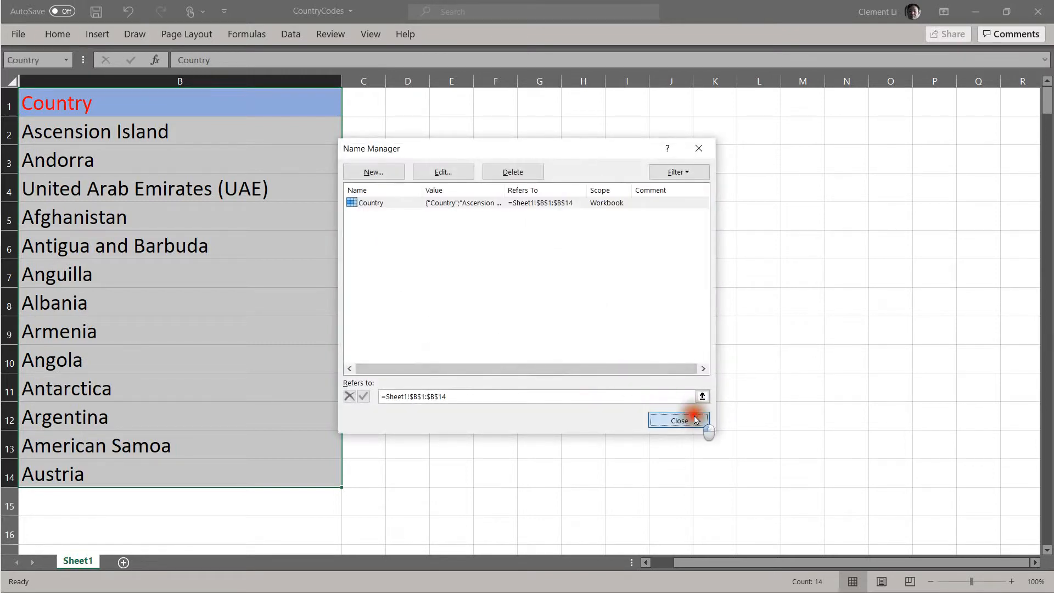
# From an empty cell, replace the Immediate window command with activesheet.range("Country").select and run it
pyautogui.click(437, 378)
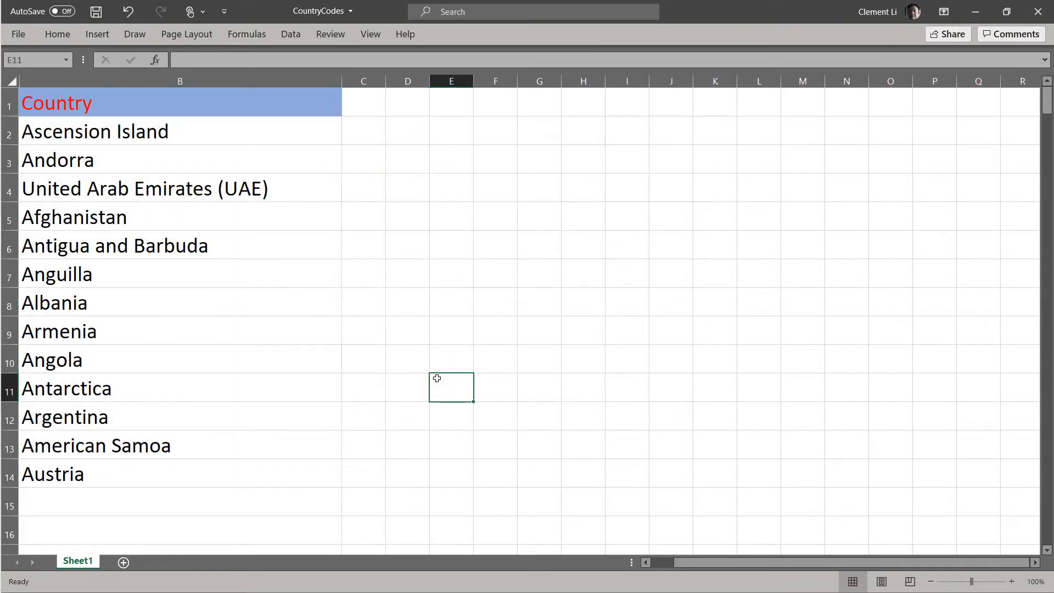
pyautogui.hotkey('alt', 'F11')
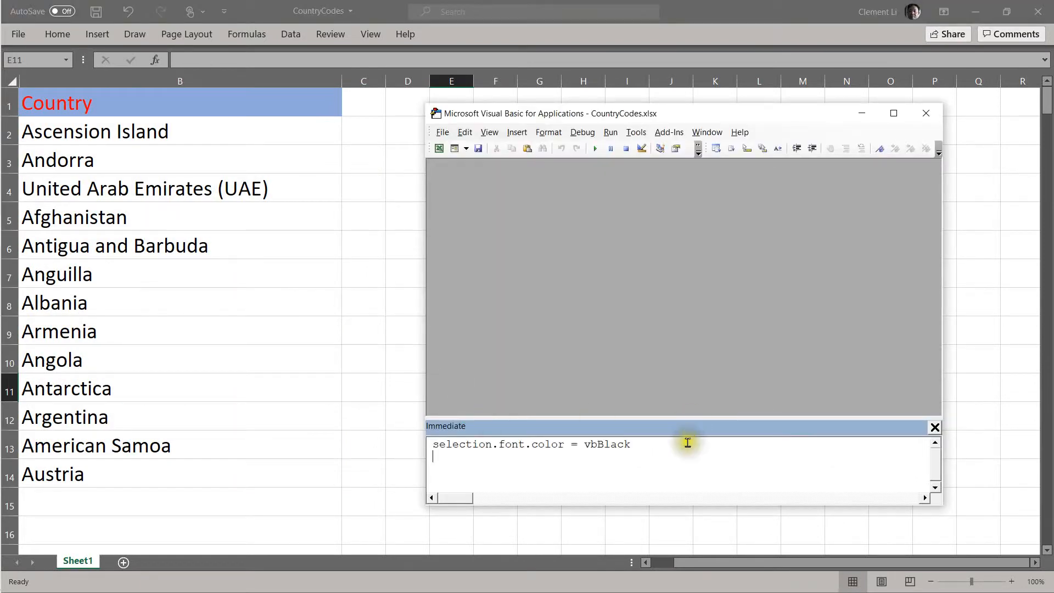
pyautogui.moveTo(664, 443); pyautogui.dragTo(313, 433)
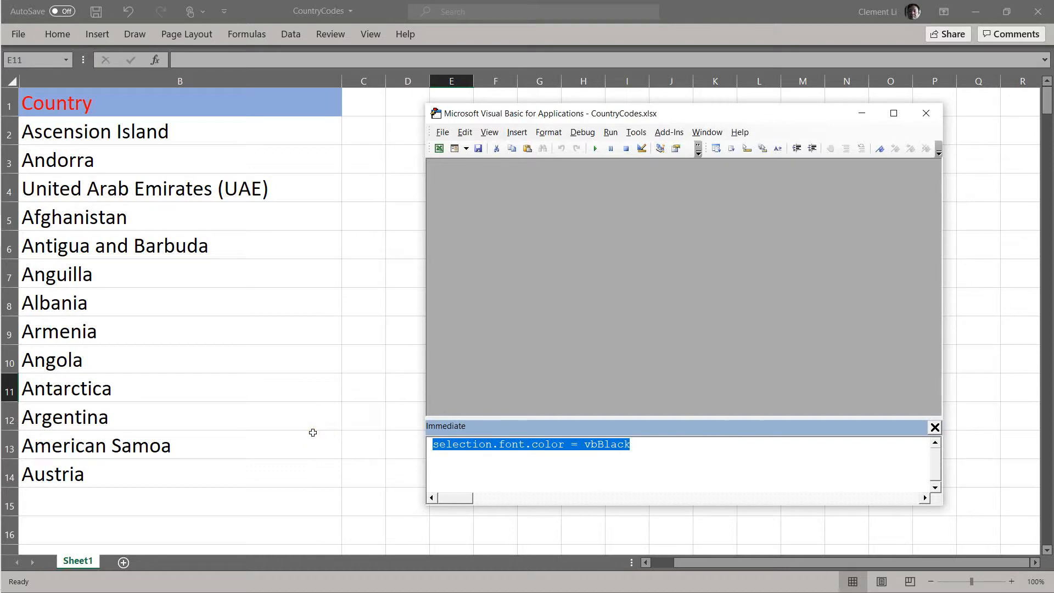
pyautogui.write('ac')
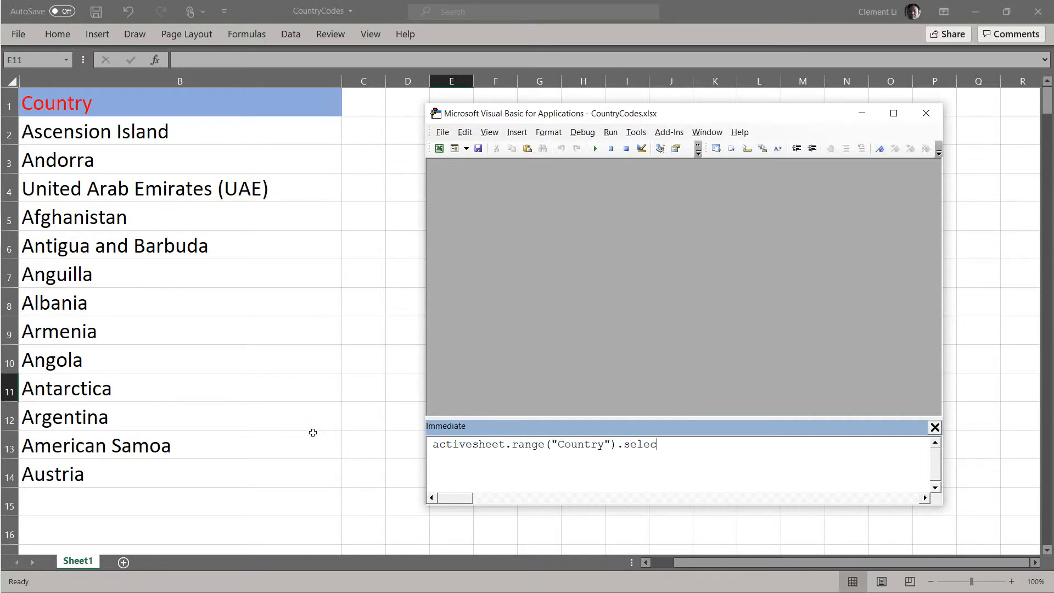
pyautogui.write('t')
pyautogui.press('Return')
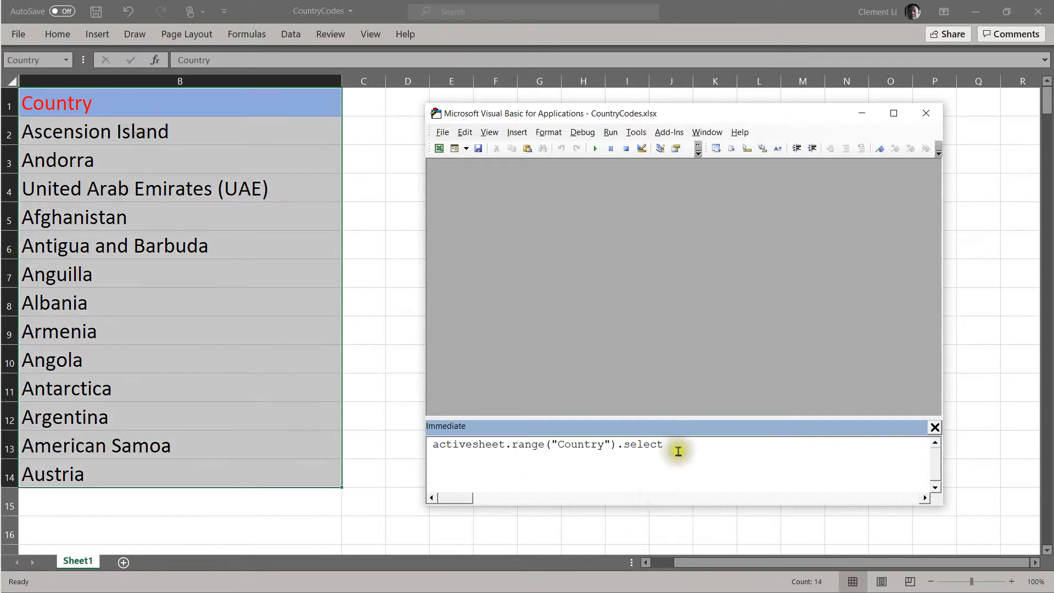
# Enter Australia in cell B15, directly below Austria in the country list
pyautogui.click(369, 447)
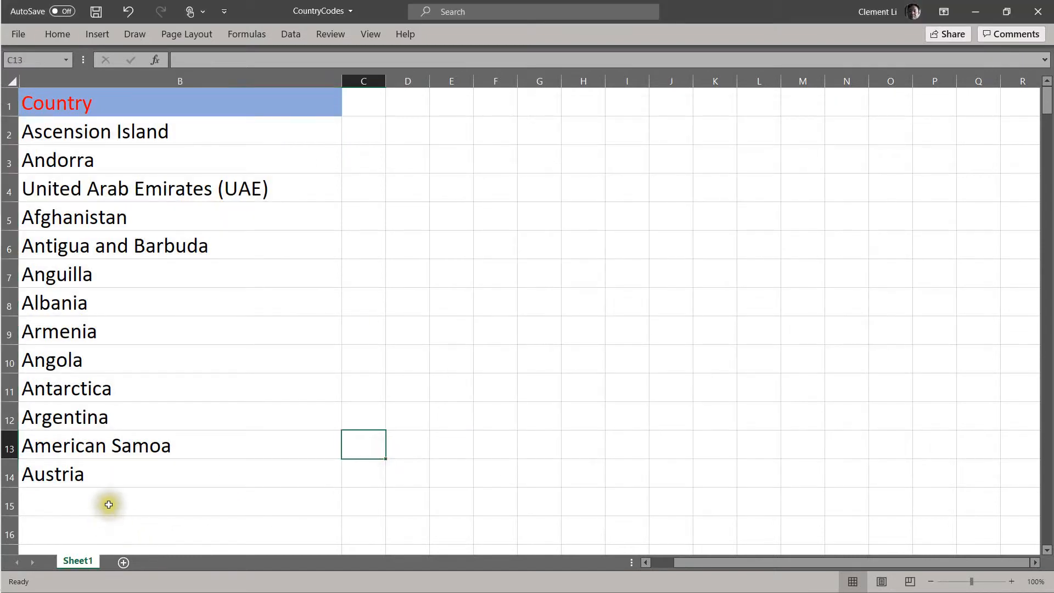
pyautogui.click(109, 504)
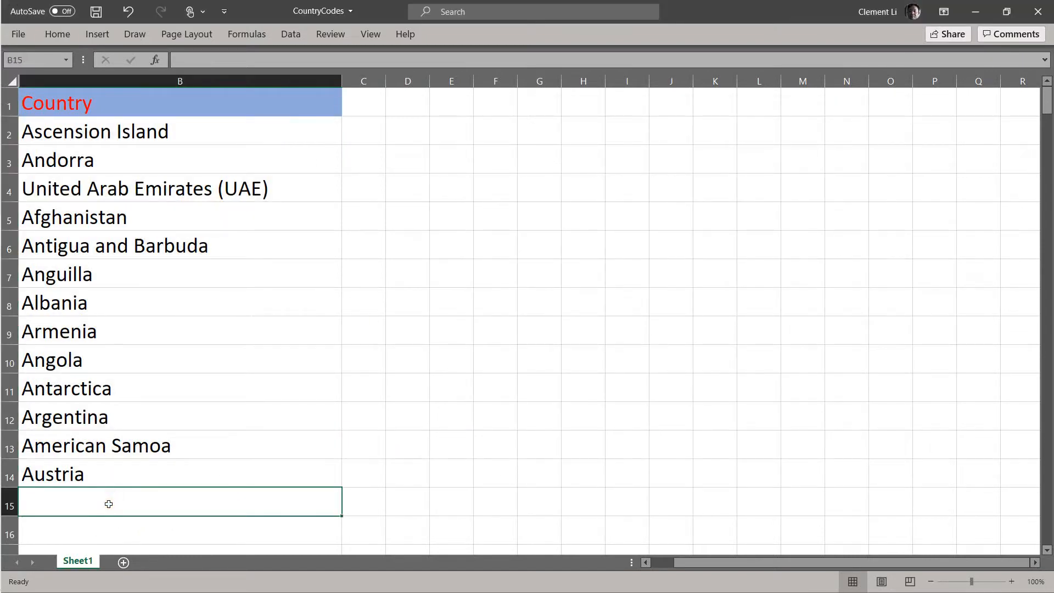
pyautogui.write('Audtri')
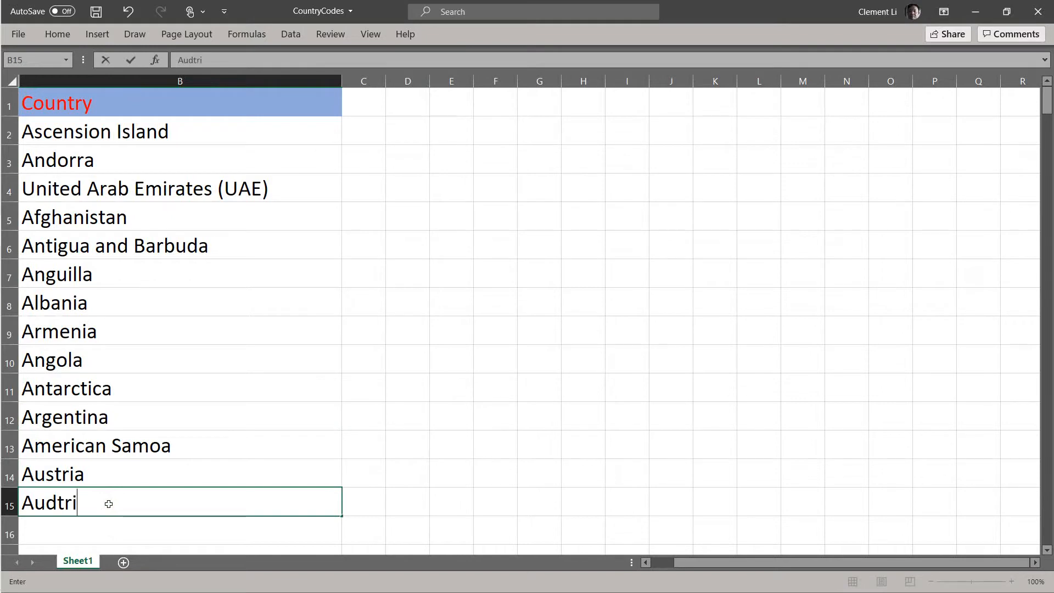
pyautogui.write('str')
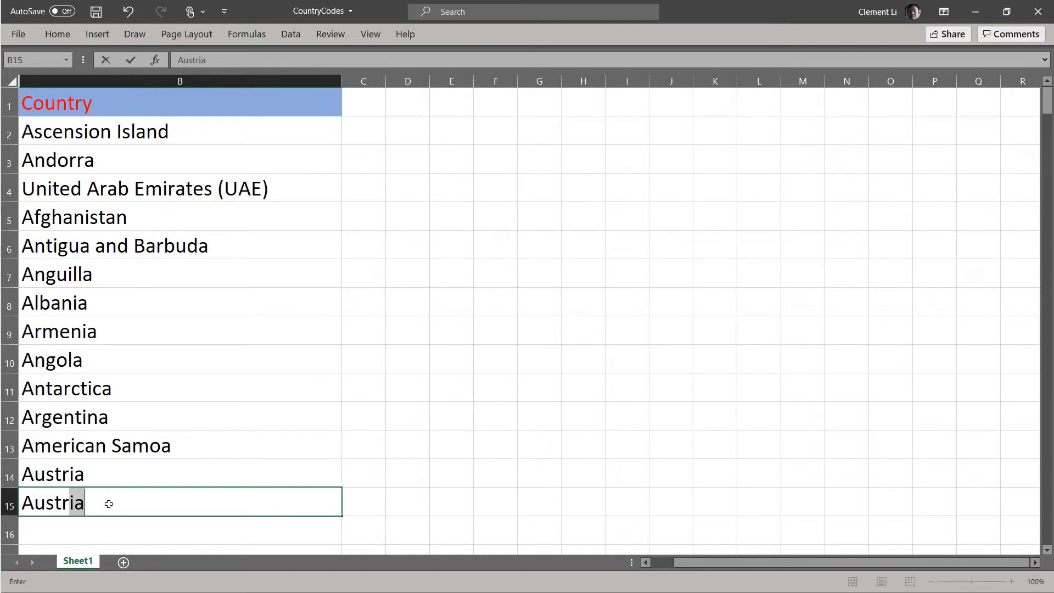
pyautogui.write('il')
pyautogui.write('rali')
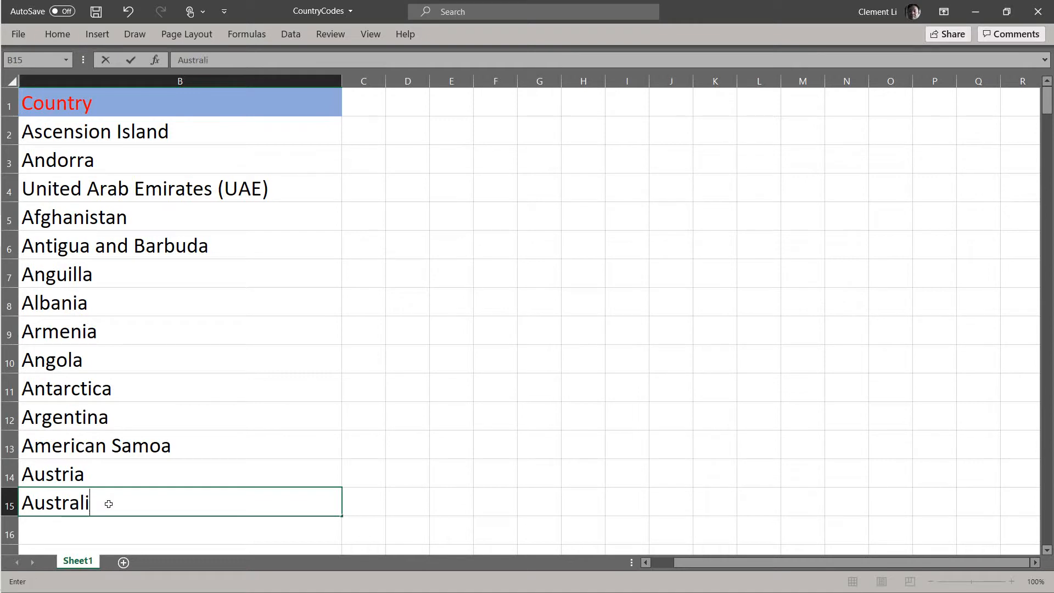
pyautogui.write('a')
pyautogui.press('Return')
# Run activesheet.range("Country").select again from the Immediate window to check which cells the name covers
pyautogui.click(175, 426)
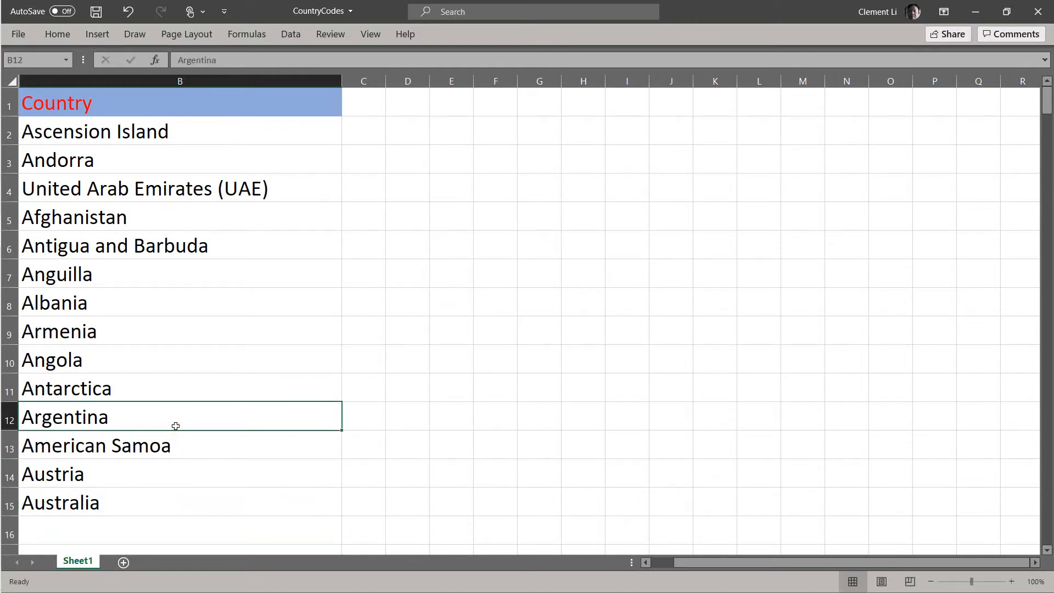
pyautogui.hotkey('alt', 'F11')
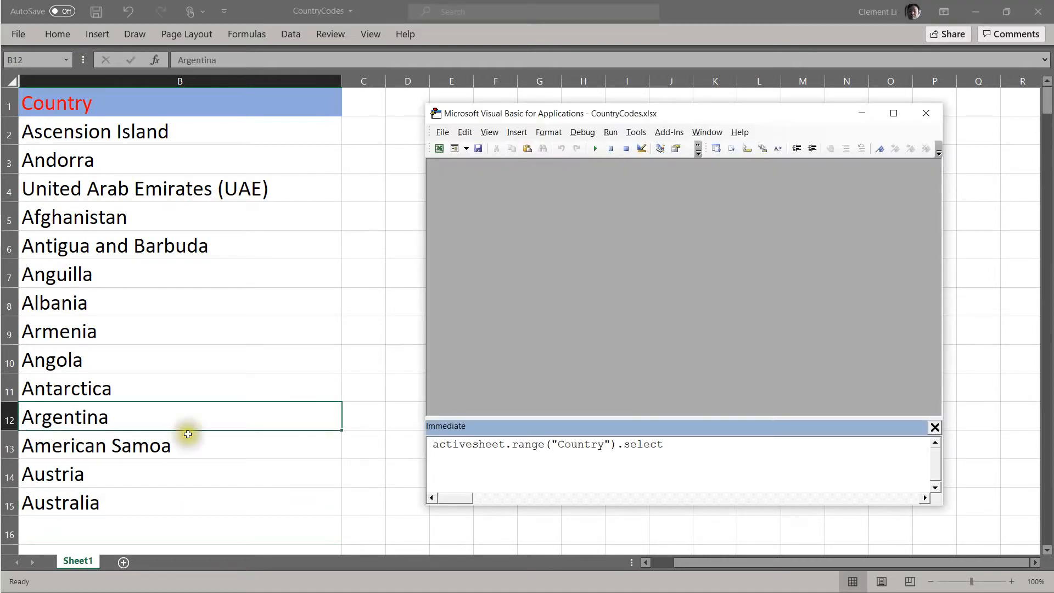
pyautogui.click(716, 444)
pyautogui.press('Return')
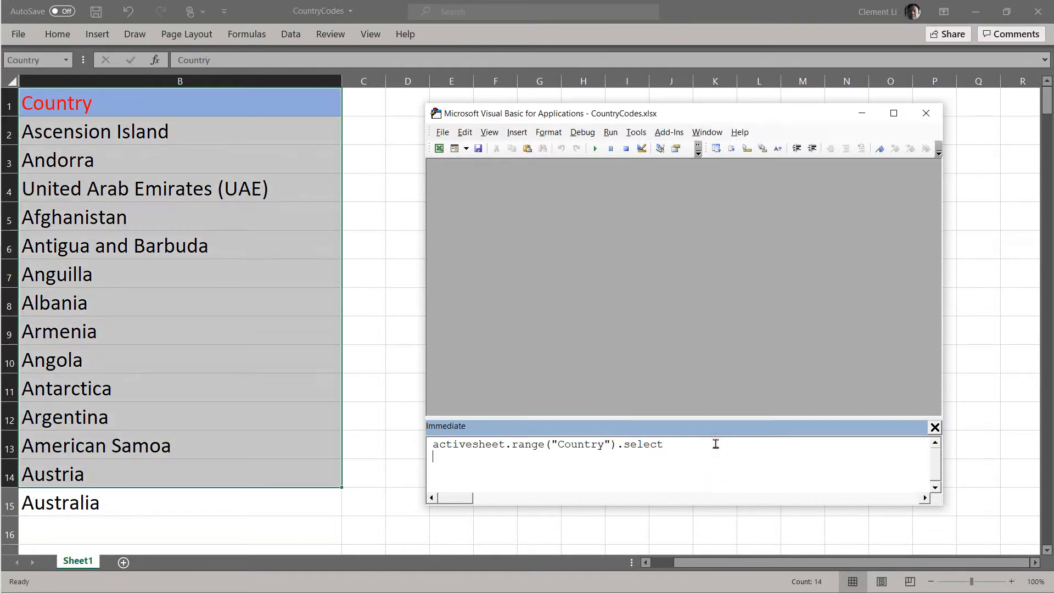
# Clear the Australia entry from cell B15
pyautogui.click(158, 502)
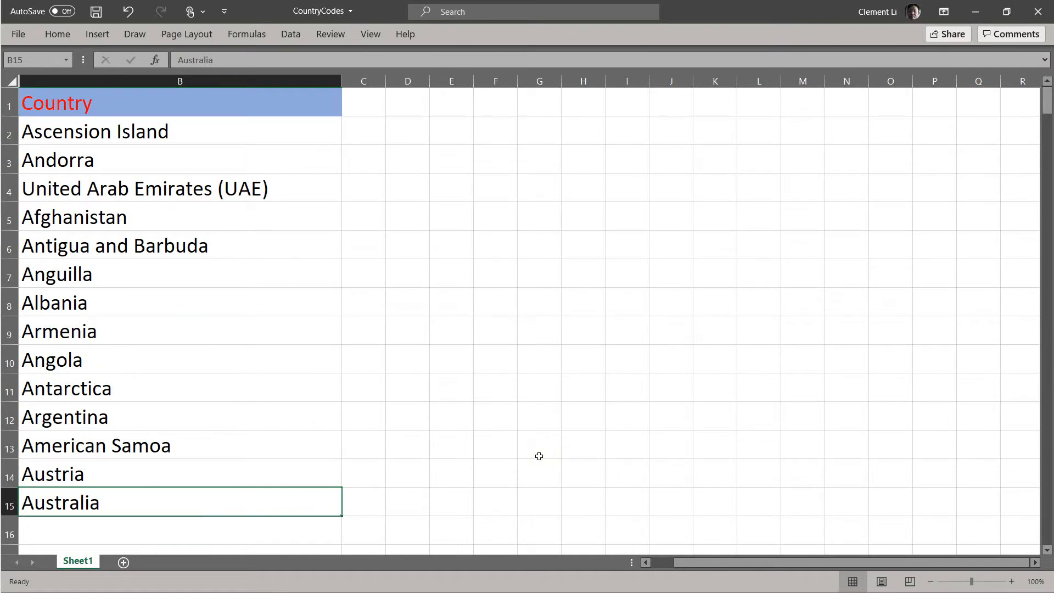
pyautogui.press('Delete')
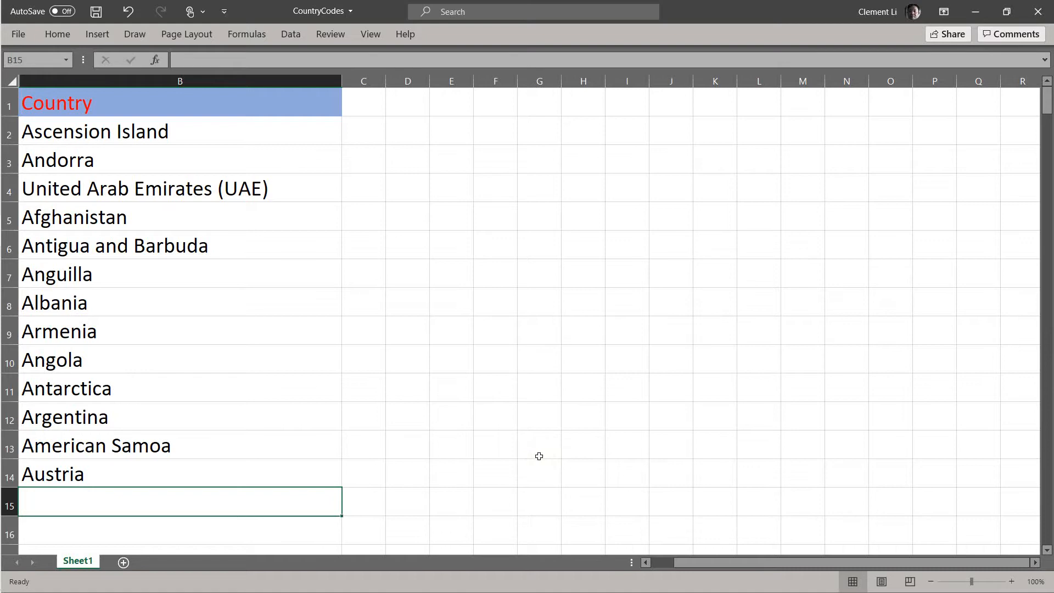
pyautogui.click(537, 437)
pyautogui.hotkey('ctrl', 'Left')
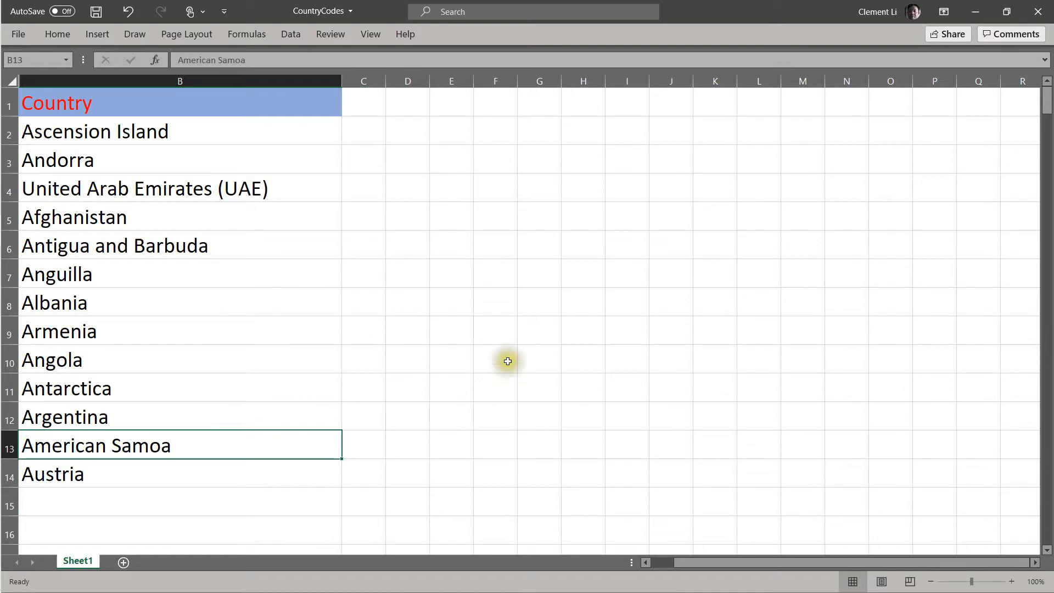
pyautogui.click(662, 561)
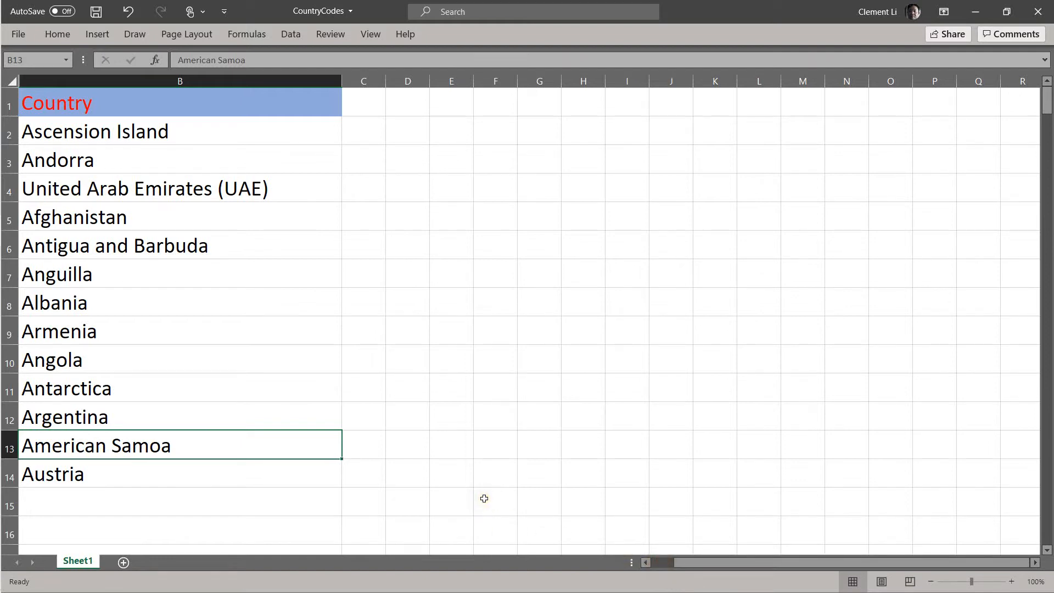
pyautogui.hotkey('ctrl', 'Up')
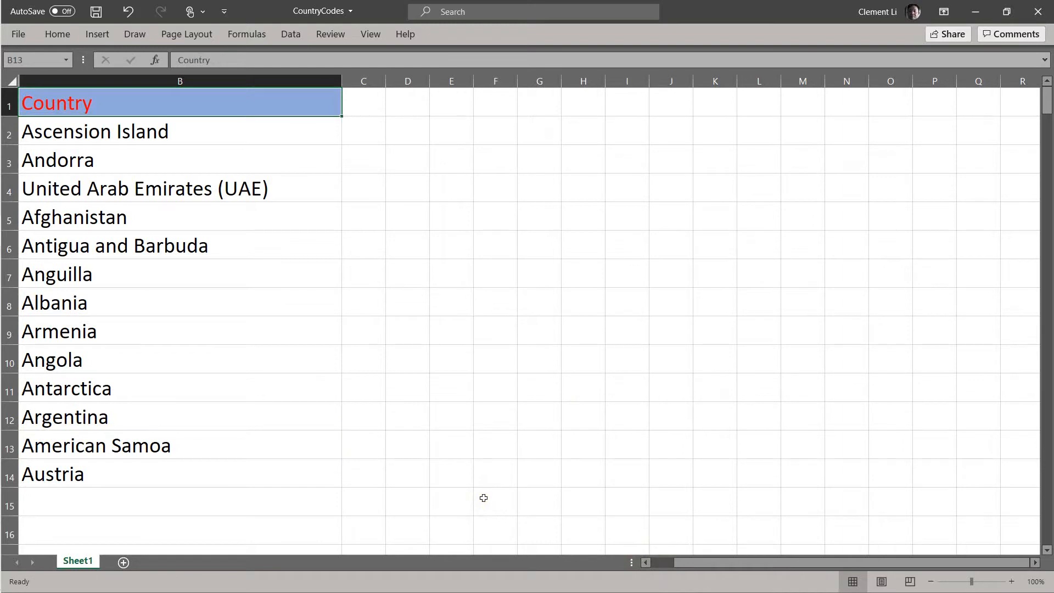
pyautogui.click(476, 357)
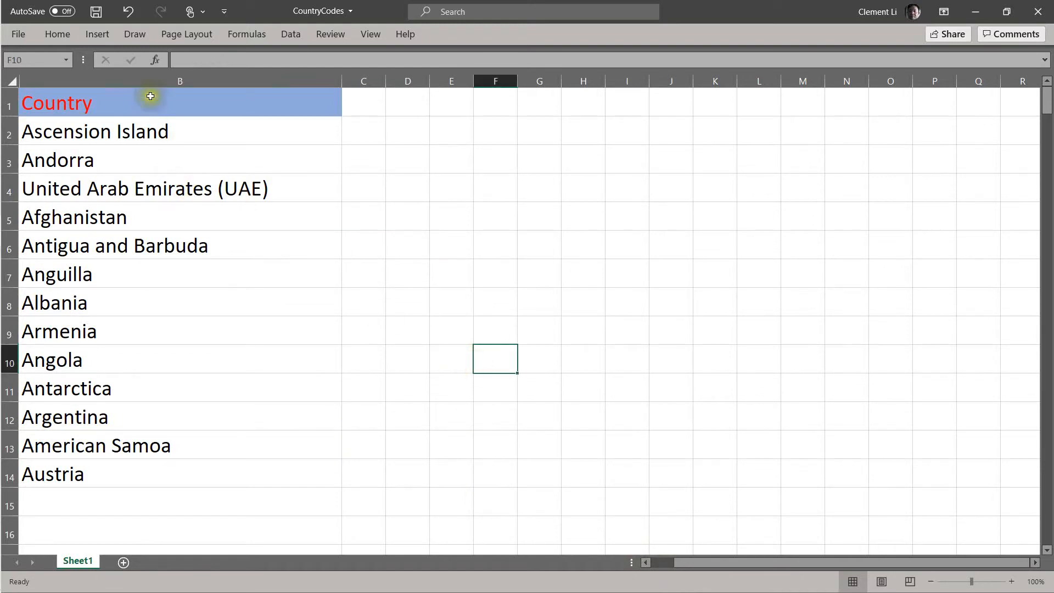
# With the Country header cell B1 selected, delete the existing Country name from the workbook's defined names
pyautogui.click(183, 110)
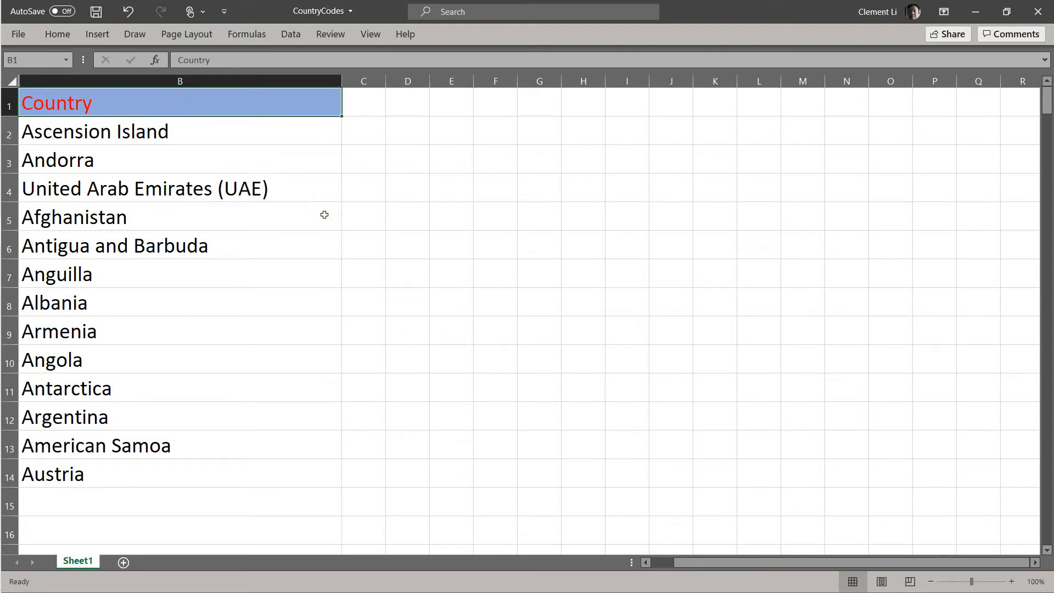
pyautogui.hotkey('ctrl', 'F3')
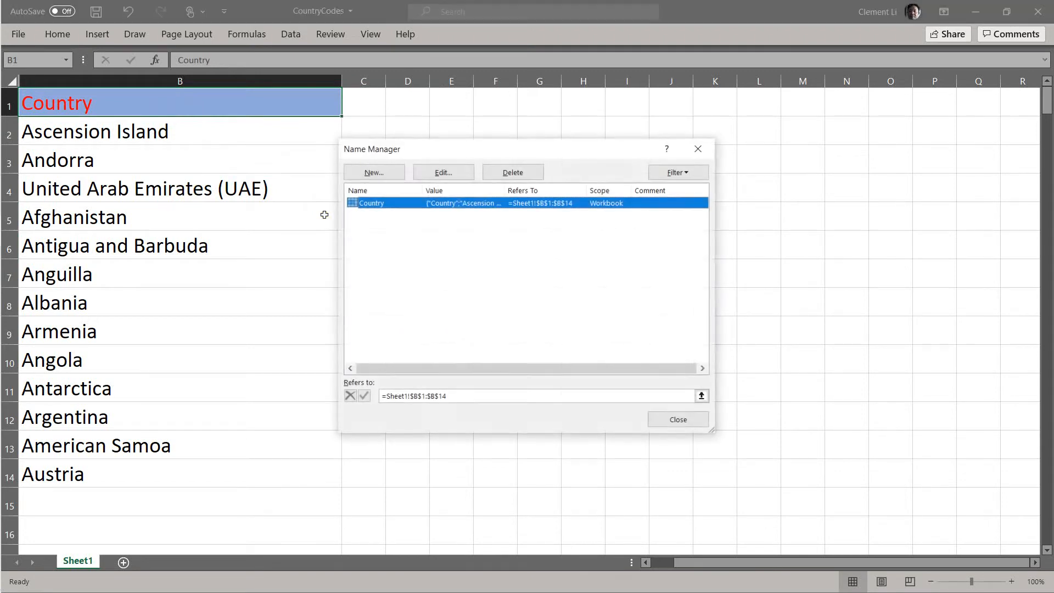
pyautogui.click(513, 172)
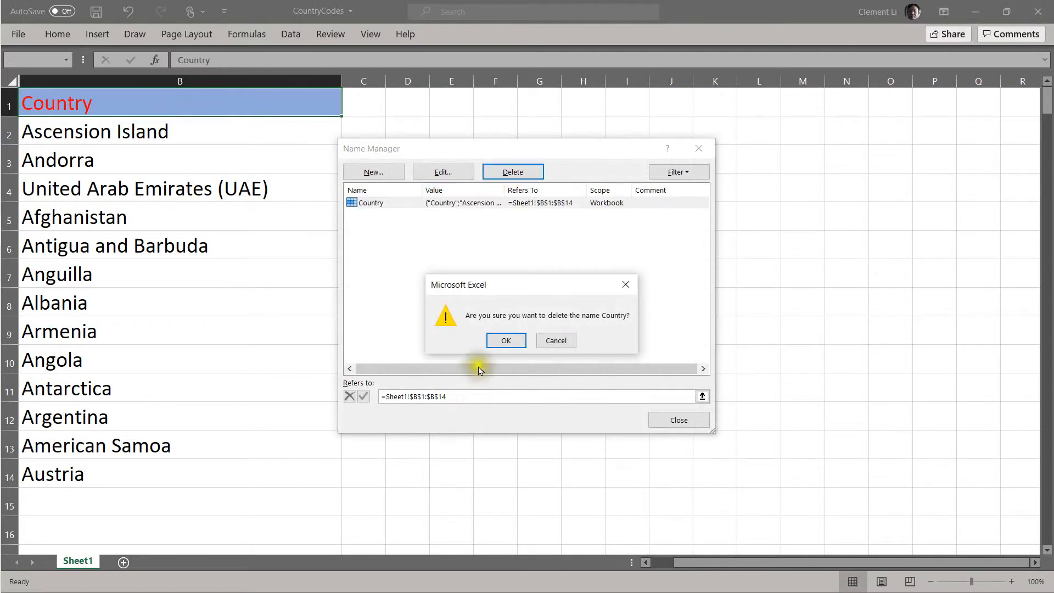
pyautogui.click(497, 341)
# Create a workbook-scoped name Country that refers to =OFFSET(Sheet1!$A$1,0,0,COUNTA(Sheet1!$A:$A),columnWidth)
pyautogui.click(379, 172)
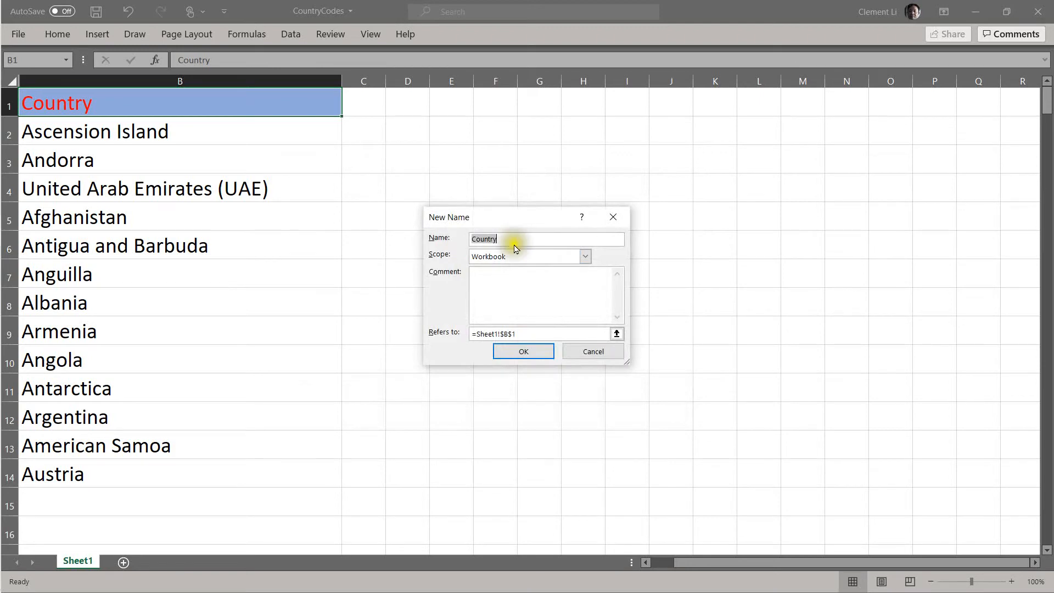
pyautogui.click(543, 331)
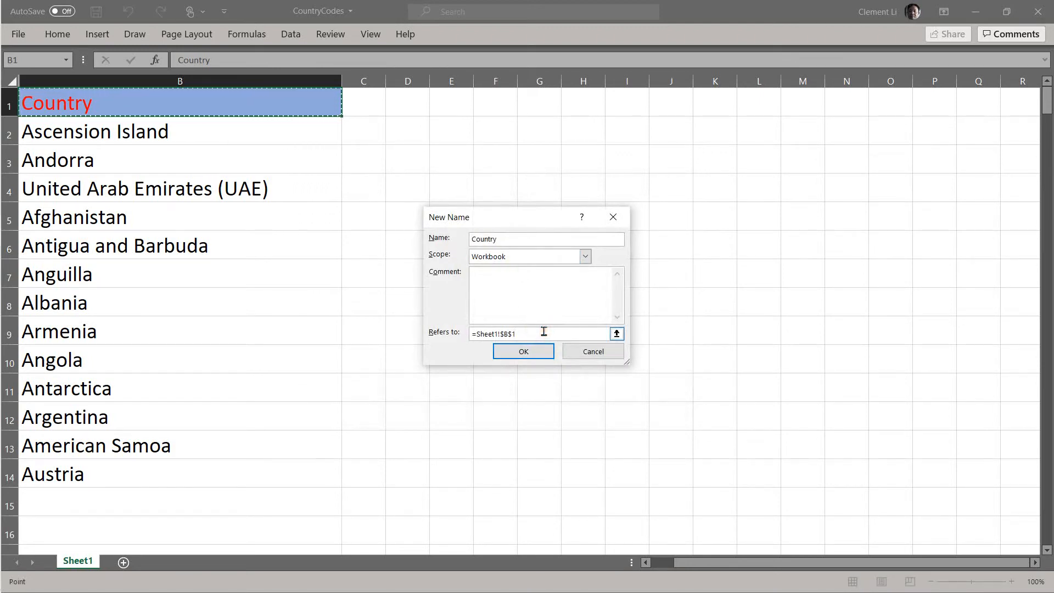
pyautogui.press('BackSpace')
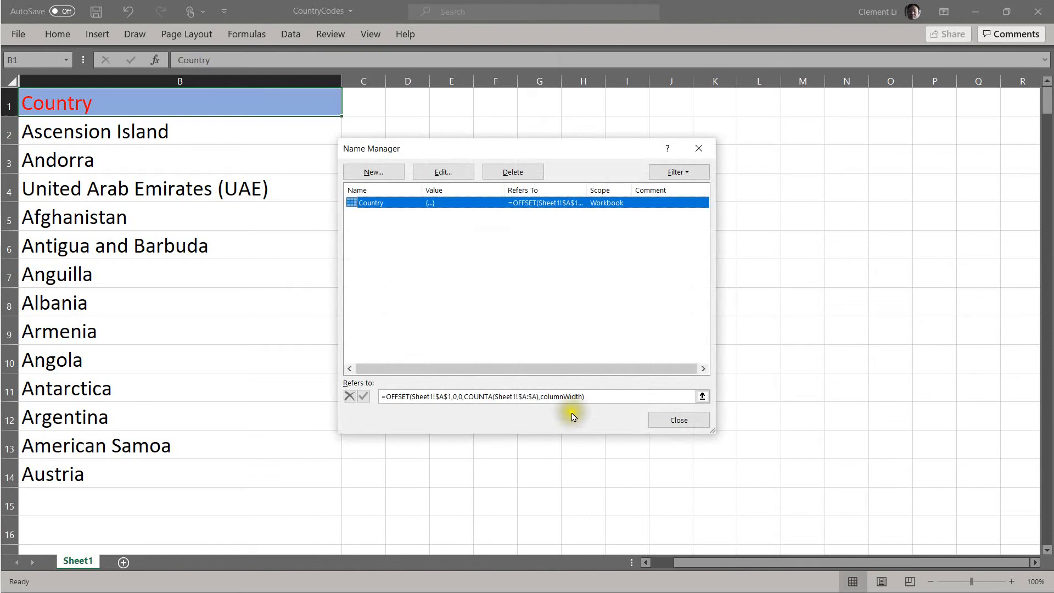
pyautogui.click(616, 396)
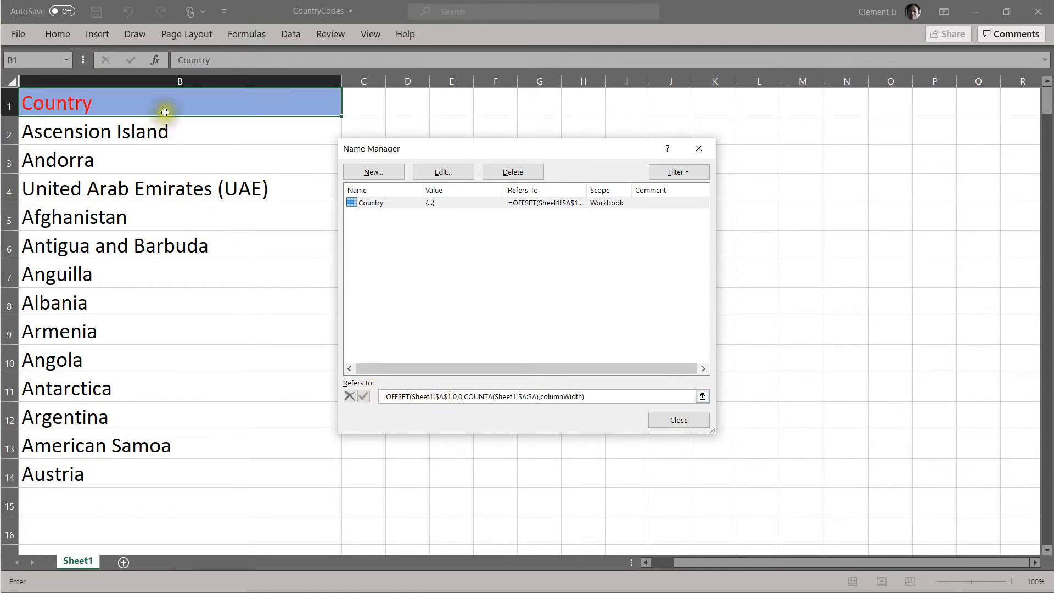
pyautogui.click(448, 396)
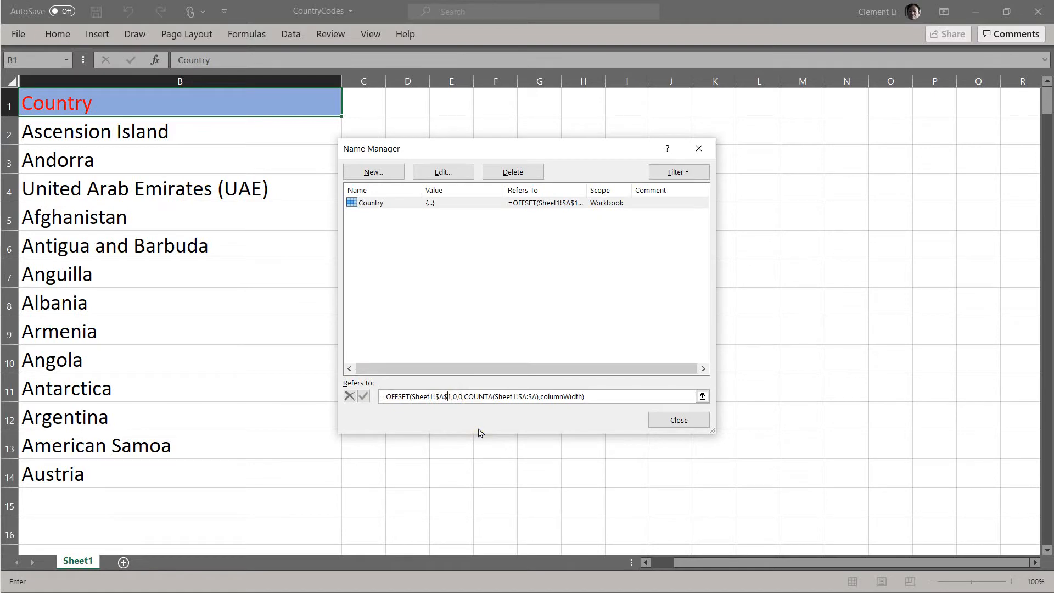
pyautogui.write('+')
pyautogui.press('Up')
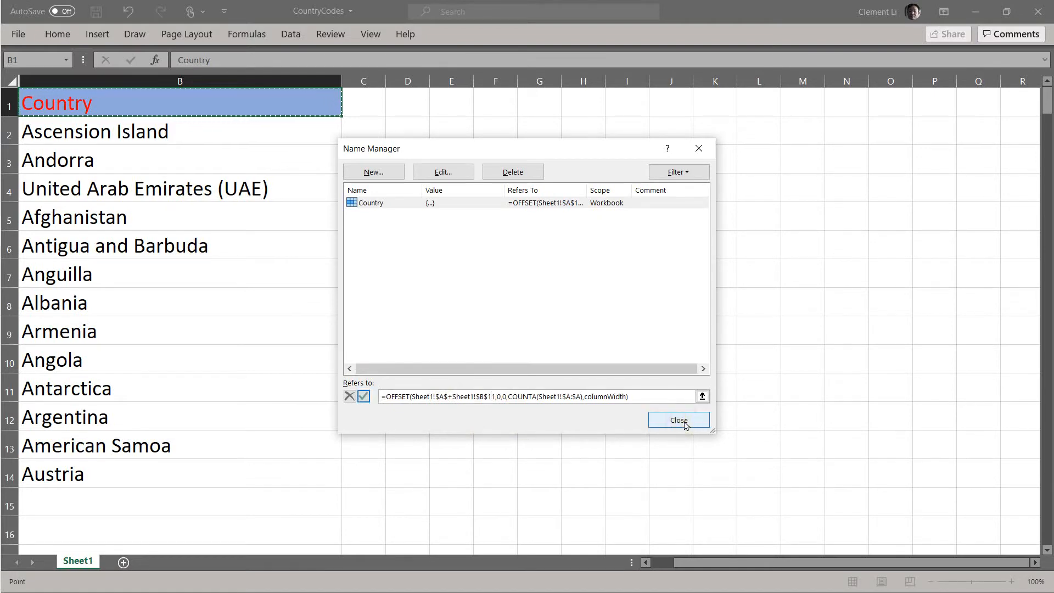
pyautogui.tripleClick(649, 395)
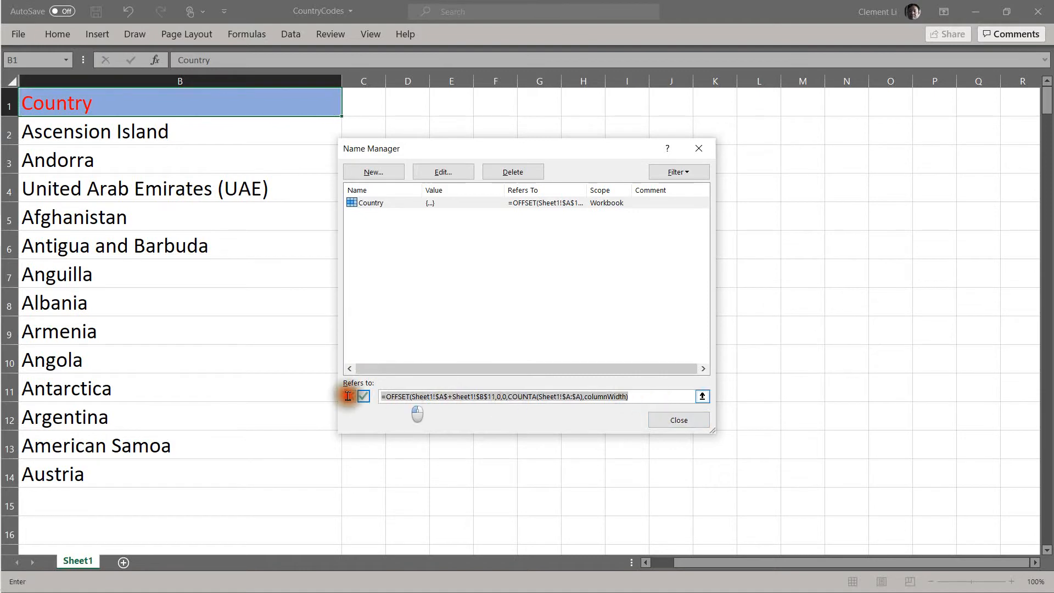
pyautogui.write('dname.')
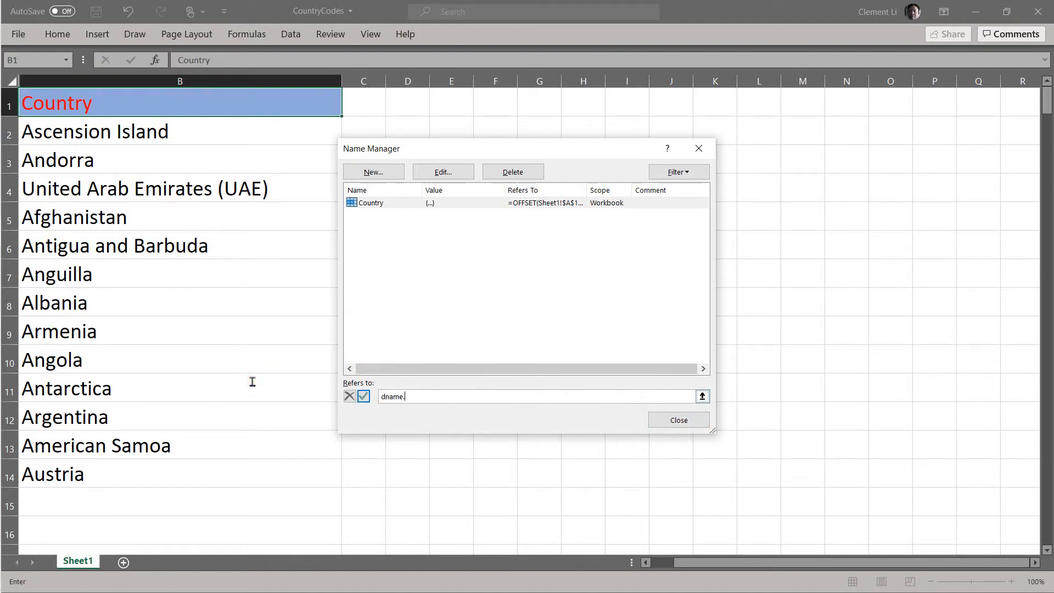
pyautogui.press('Escape')
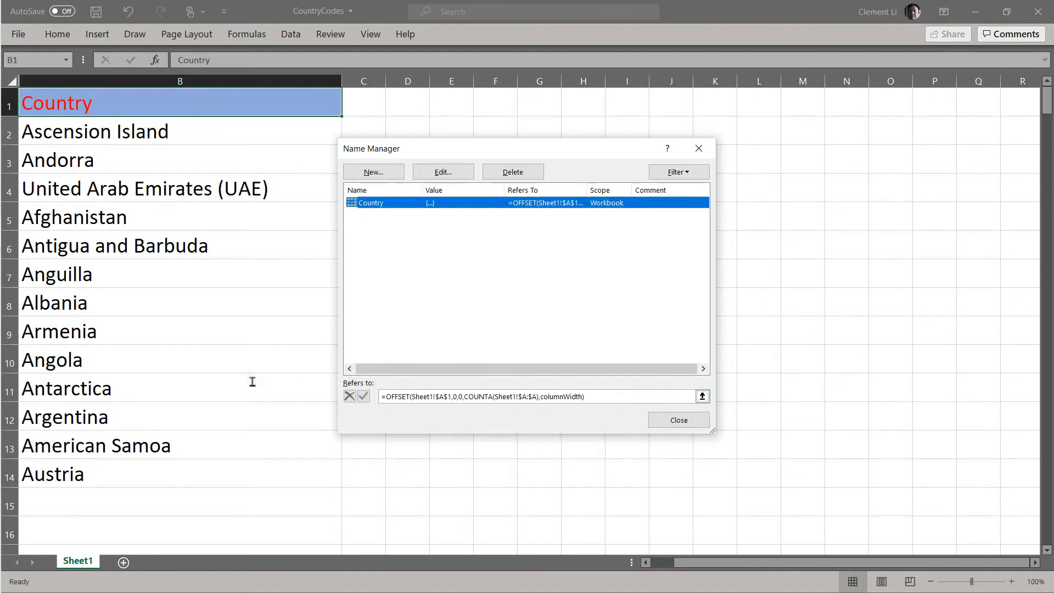
# Change the starting cell in the Country name's OFFSET formula to Sheet1!$B$1
pyautogui.click(446, 397)
pyautogui.press('BackSpace')
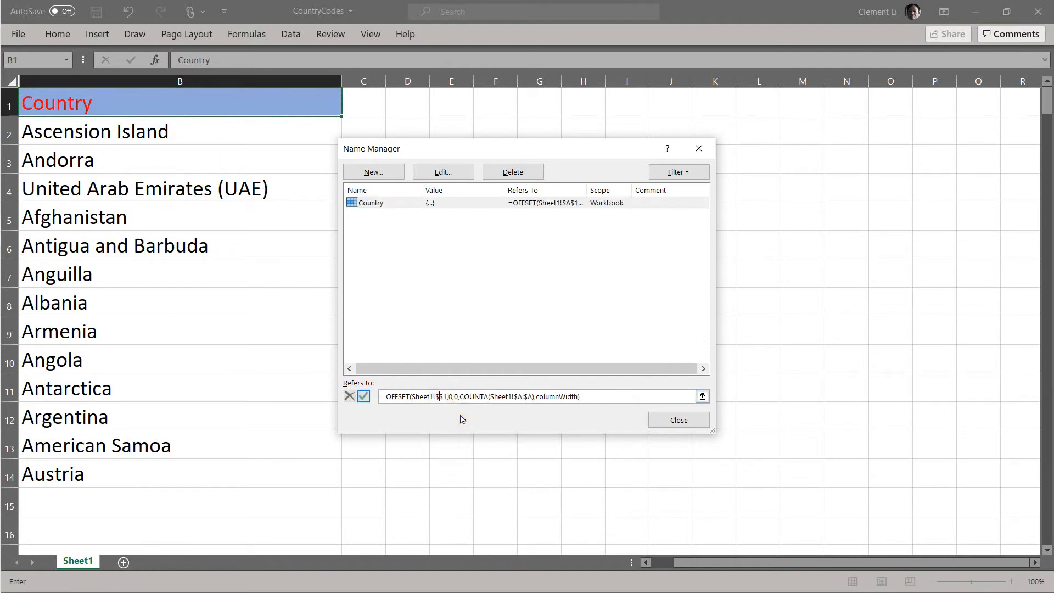
pyautogui.write('B')
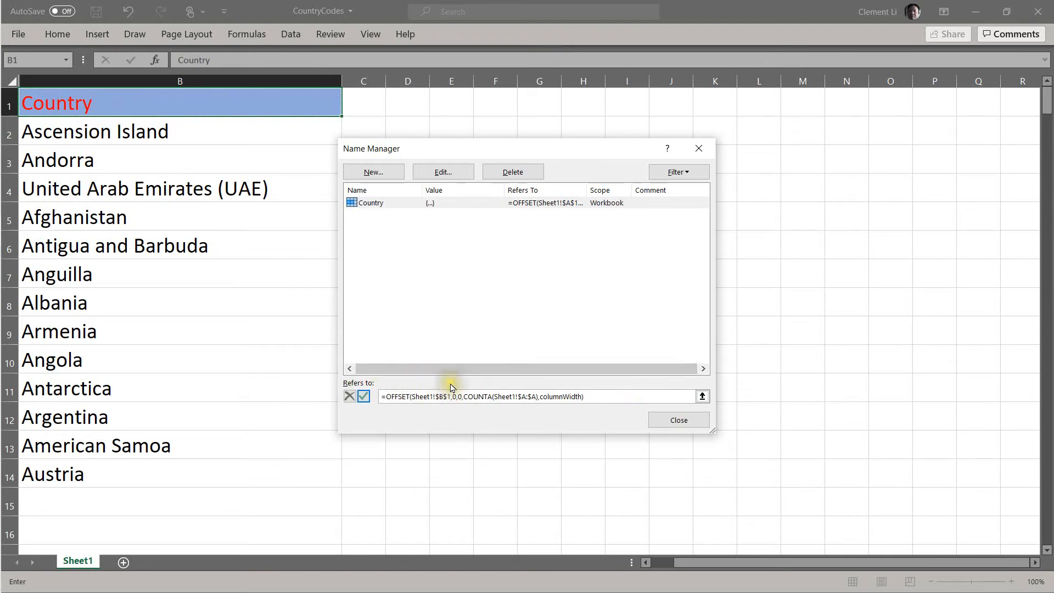
# Point the COUNTA range in the Country name's formula to column B, Sheet1!$B:$B
pyautogui.click(480, 395)
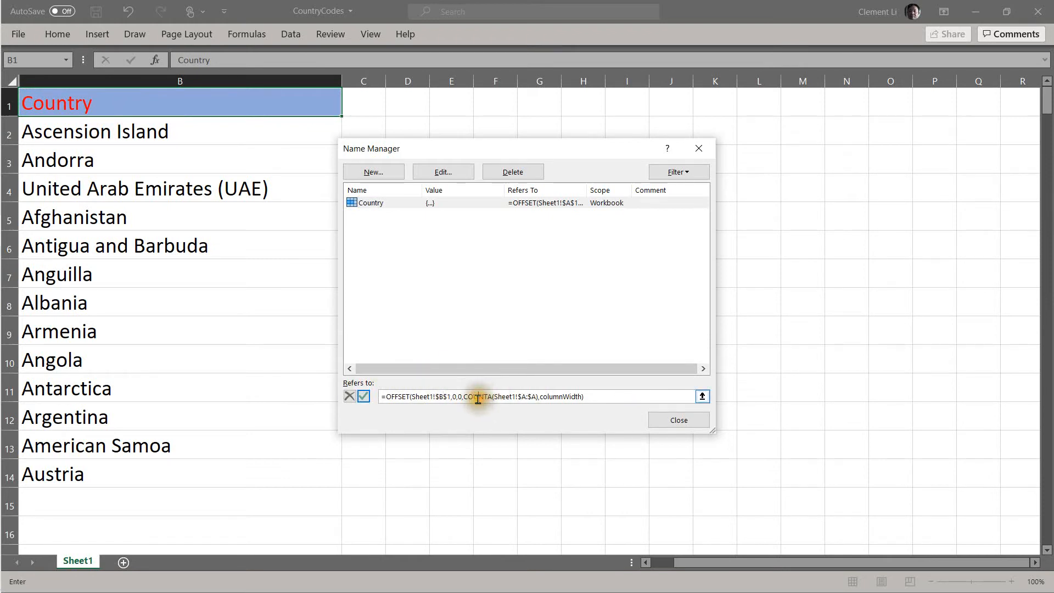
pyautogui.click(525, 396)
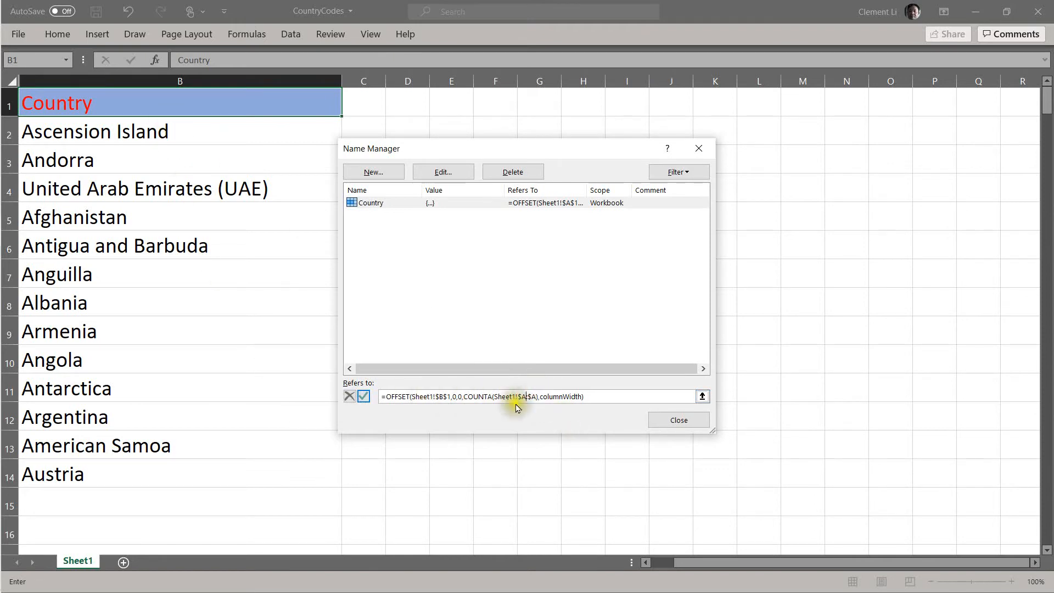
pyautogui.press('BackSpace')
pyautogui.write('B:')
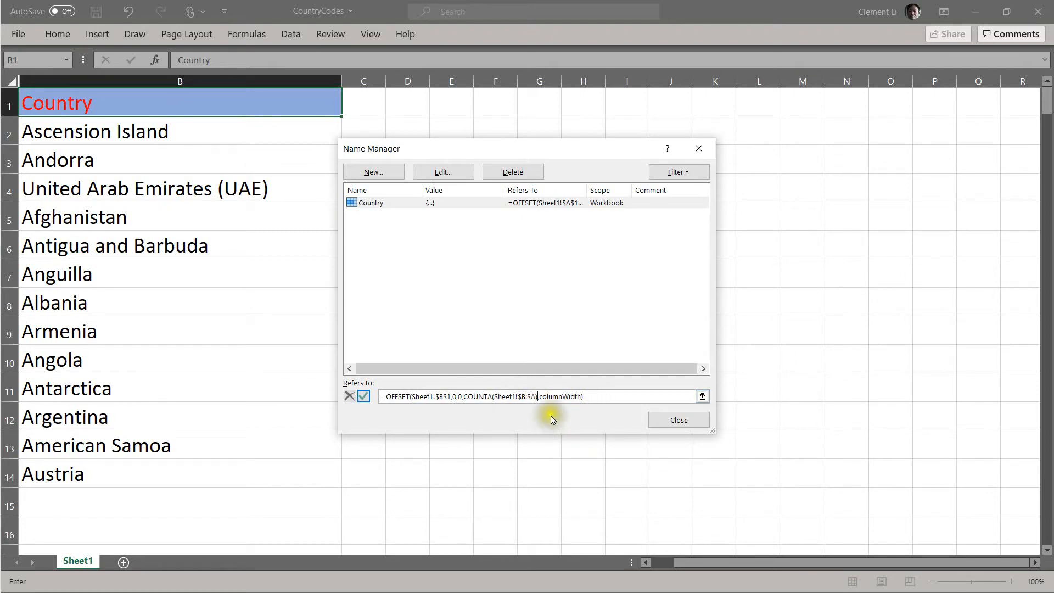
pyautogui.click(534, 396)
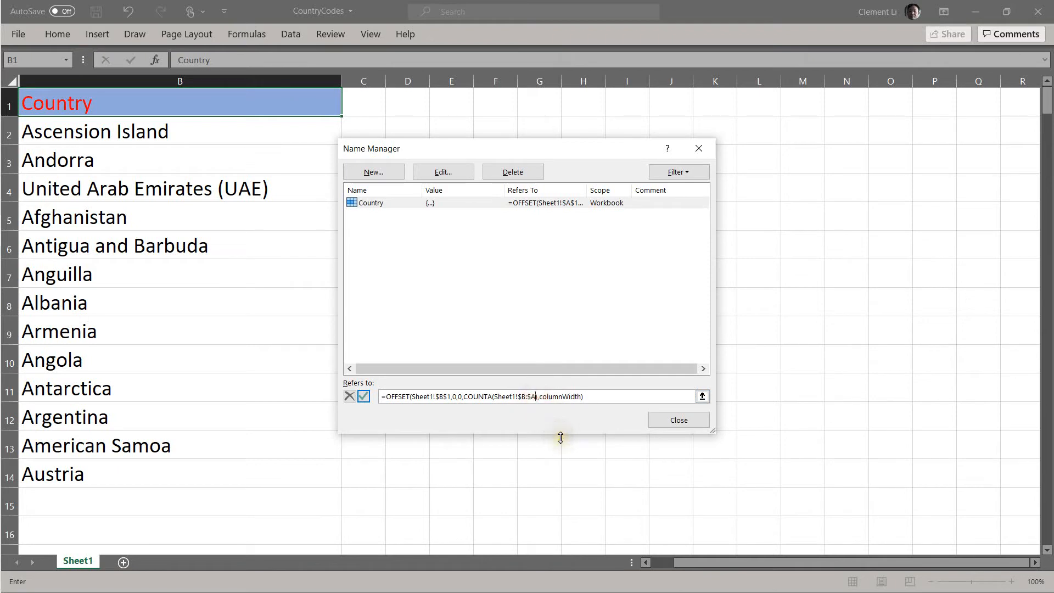
# Replace columnWidth with 1 in the Country name's formula, save the edited reference and close the name list
pyautogui.click(576, 396)
pyautogui.click(576, 397)
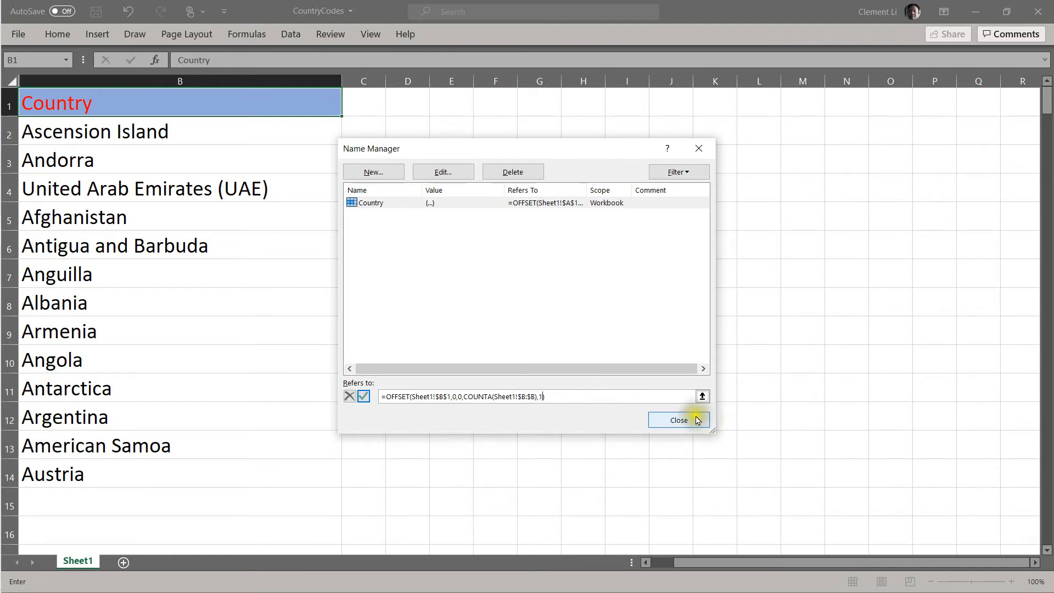
pyautogui.click(611, 396)
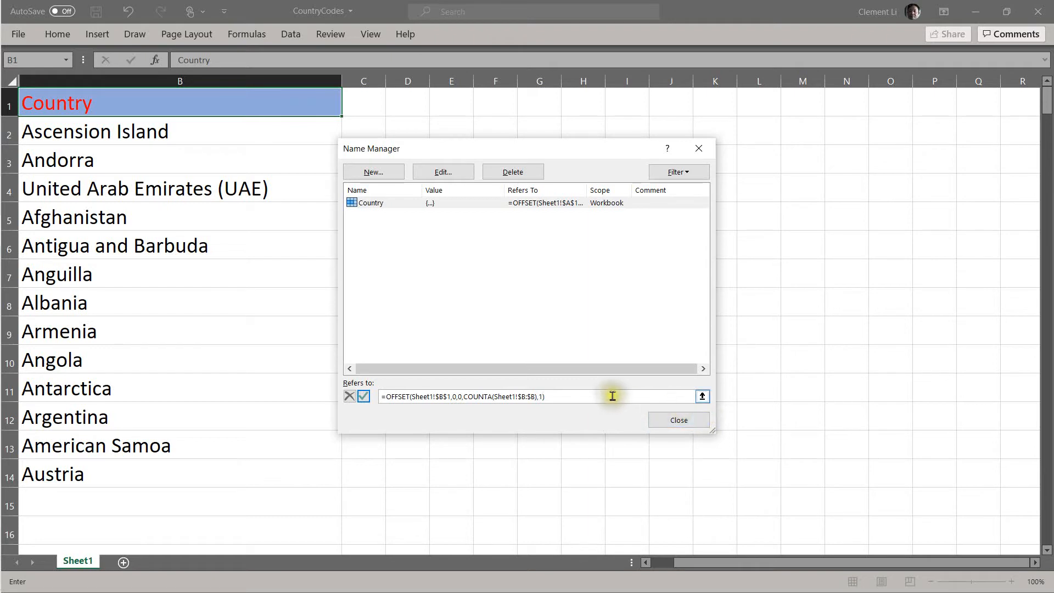
pyautogui.click(363, 396)
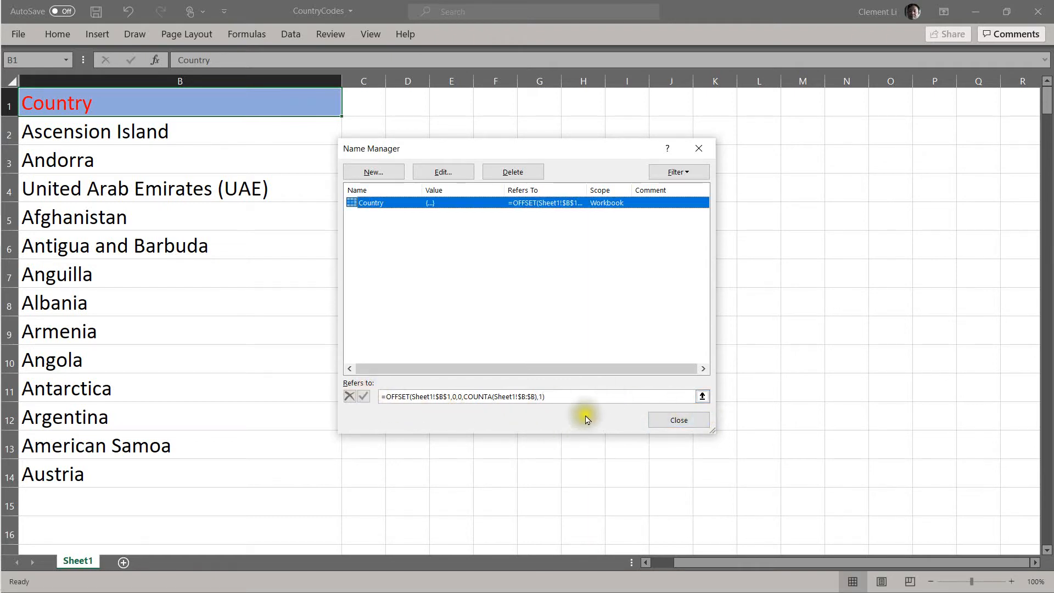
pyautogui.click(670, 420)
# From an empty cell, run activesheet.range("Country").select in the Immediate window to check which cells the OFFSET-based name covers
pyautogui.click(665, 417)
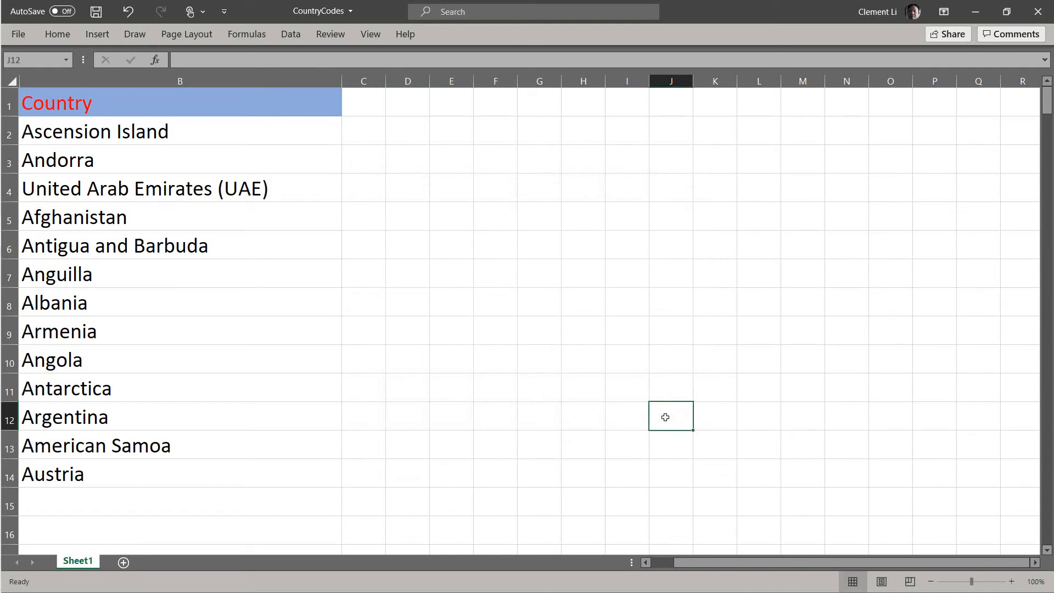
pyautogui.hotkey('alt', 'F11')
pyautogui.click(667, 437)
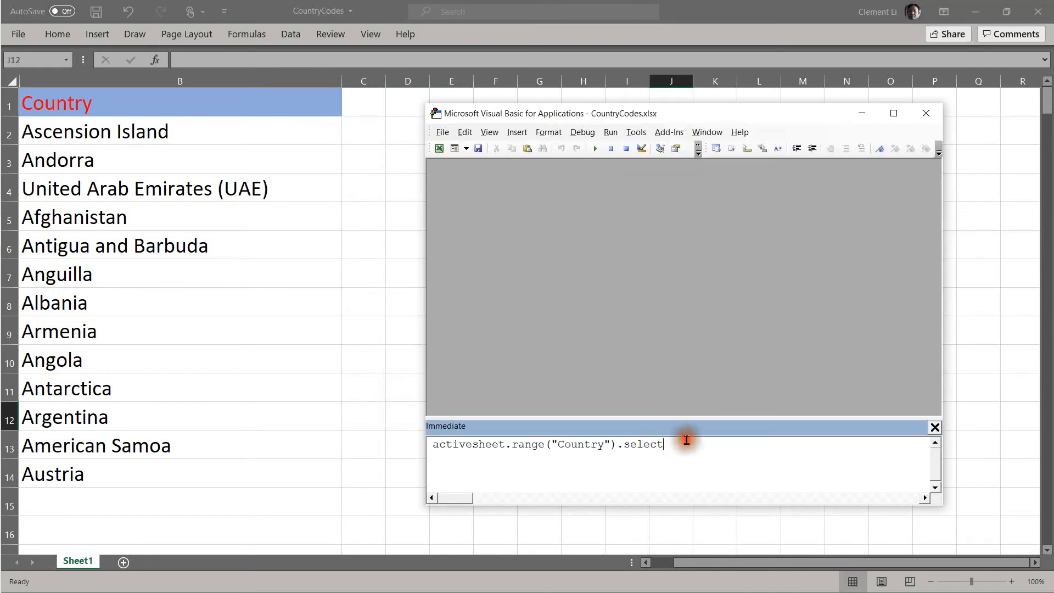
pyautogui.press('Return')
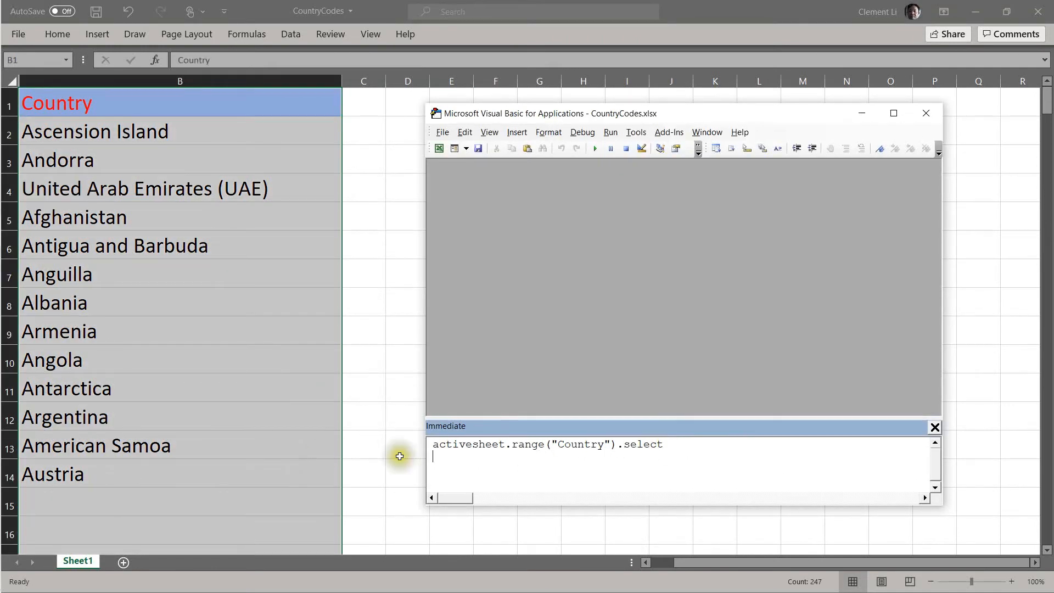
# Delete rows 15 to 263 below Austria, removing the blank rows and the remaining countries
pyautogui.click(301, 450)
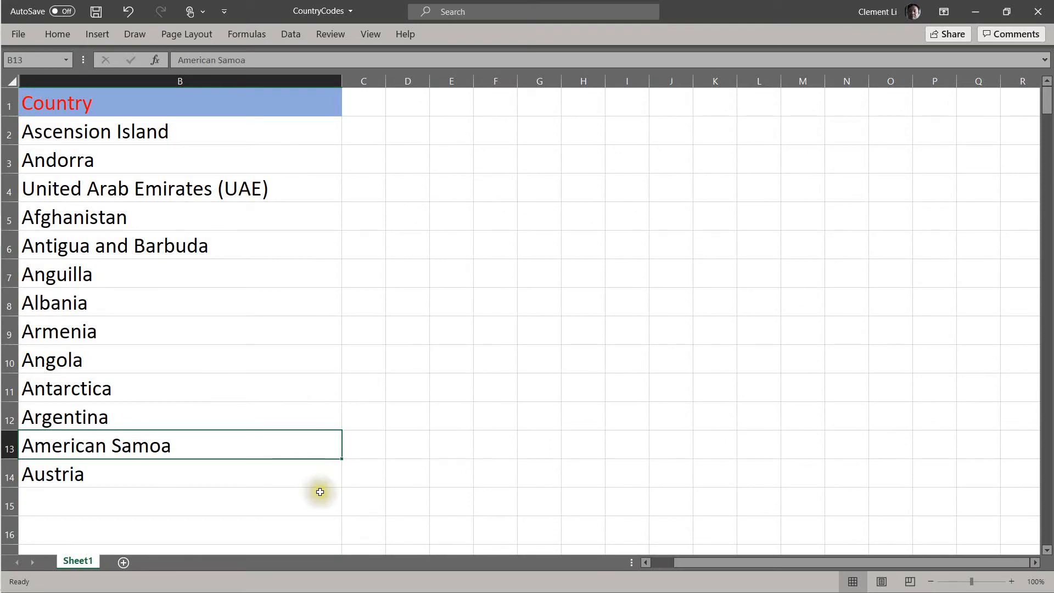
pyautogui.click(12, 501)
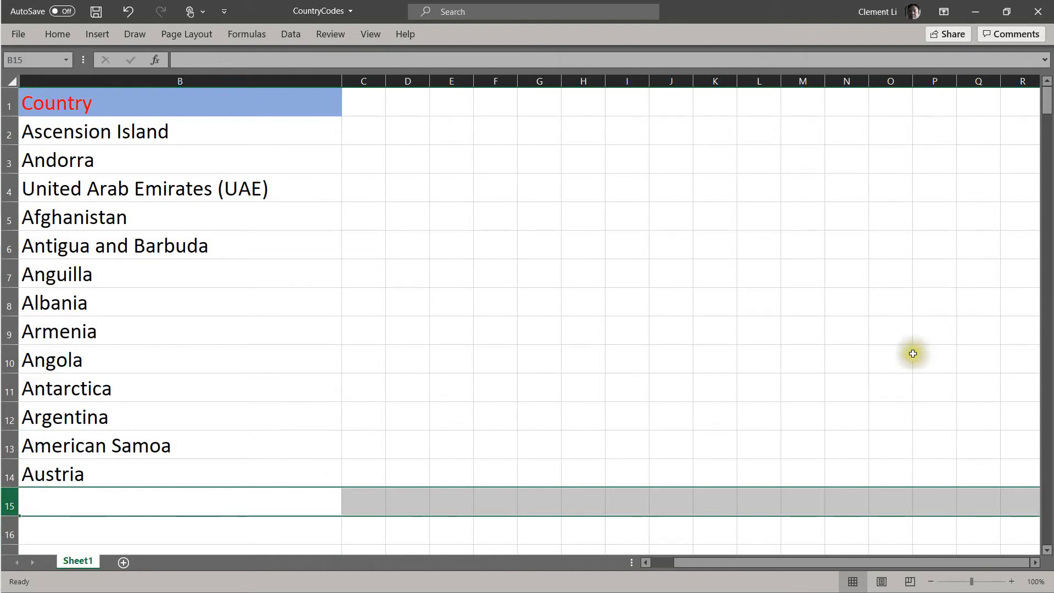
pyautogui.scroll(-2, 426, 497)
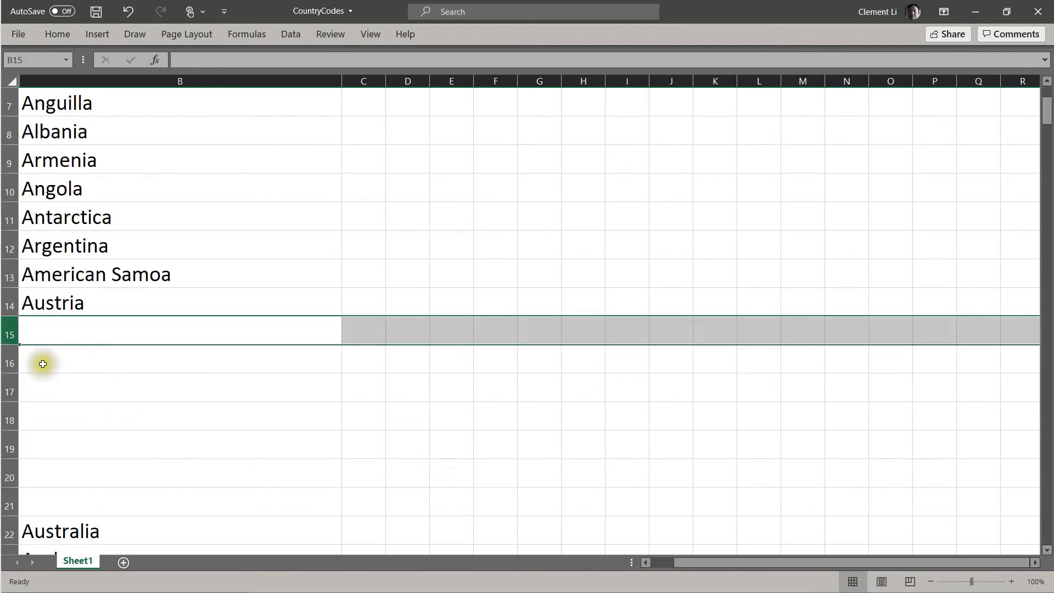
pyautogui.moveTo(11, 331); pyautogui.dragTo(118, 536)
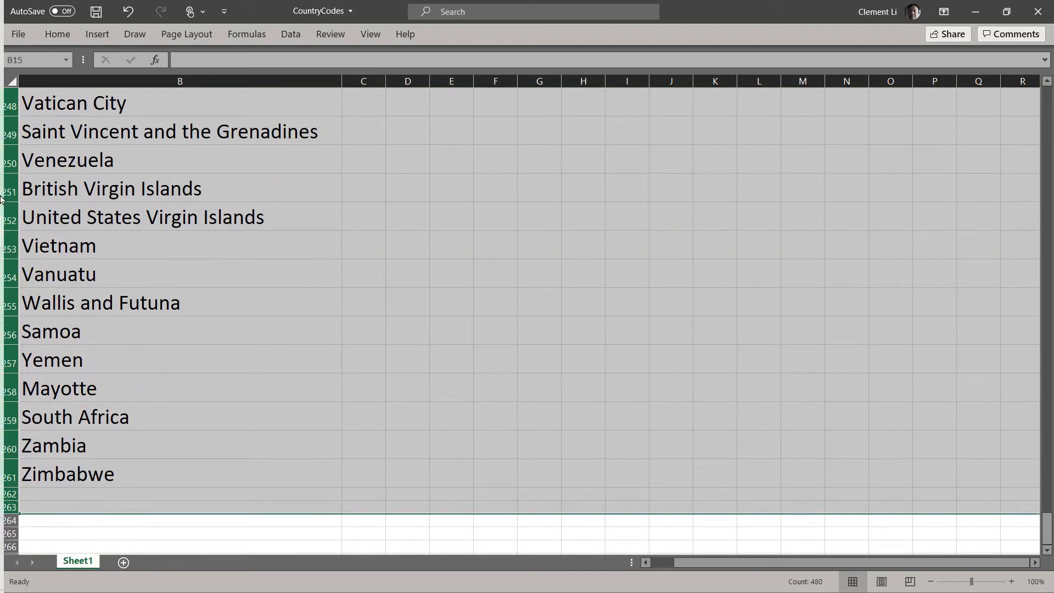
pyautogui.rightClick(12, 219)
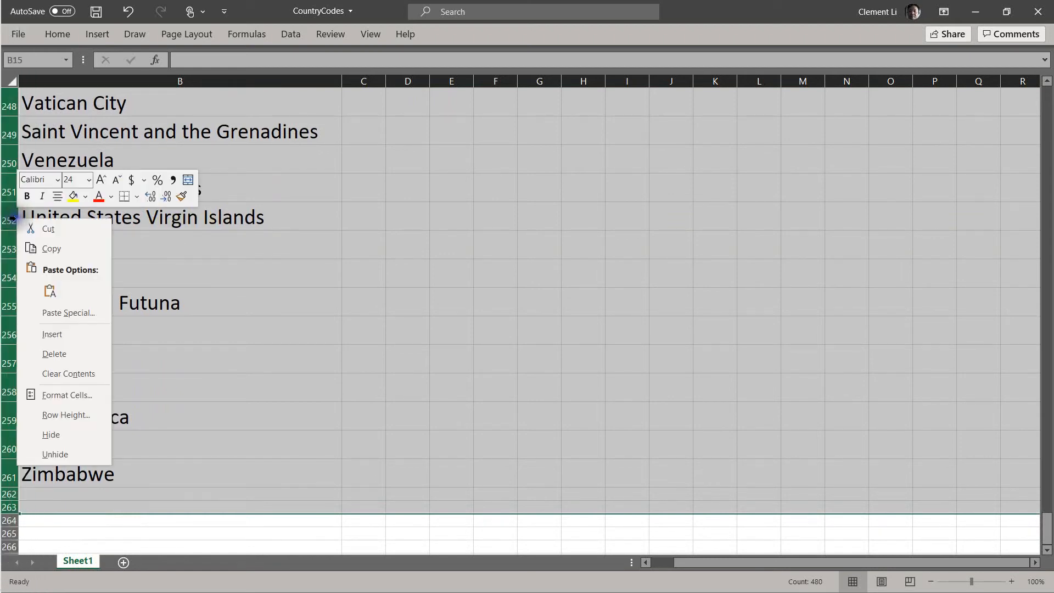
pyautogui.click(90, 357)
pyautogui.scroll(3, 174, 342)
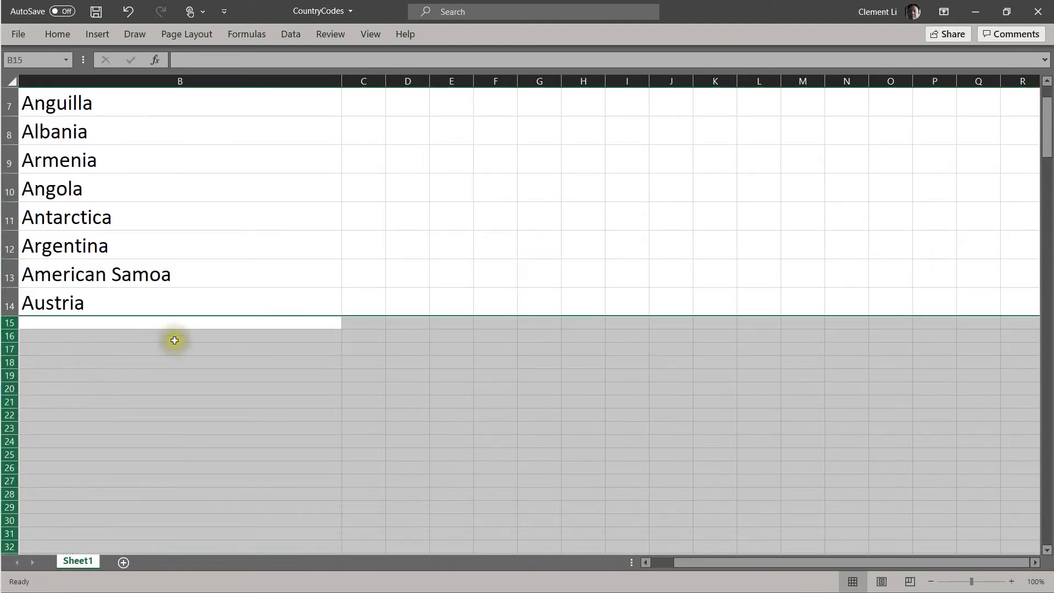
# Rerun activesheet.range("Country").select from the Immediate window to check the name's extent on the shortened country list
pyautogui.click(184, 301)
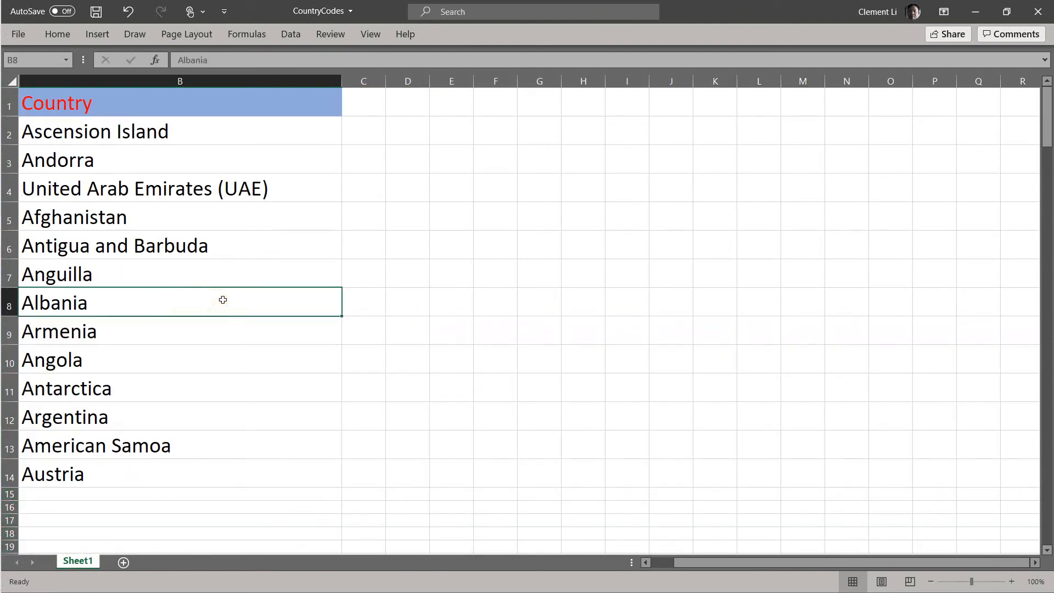
pyautogui.hotkey('alt', 'F11')
pyautogui.click(733, 446)
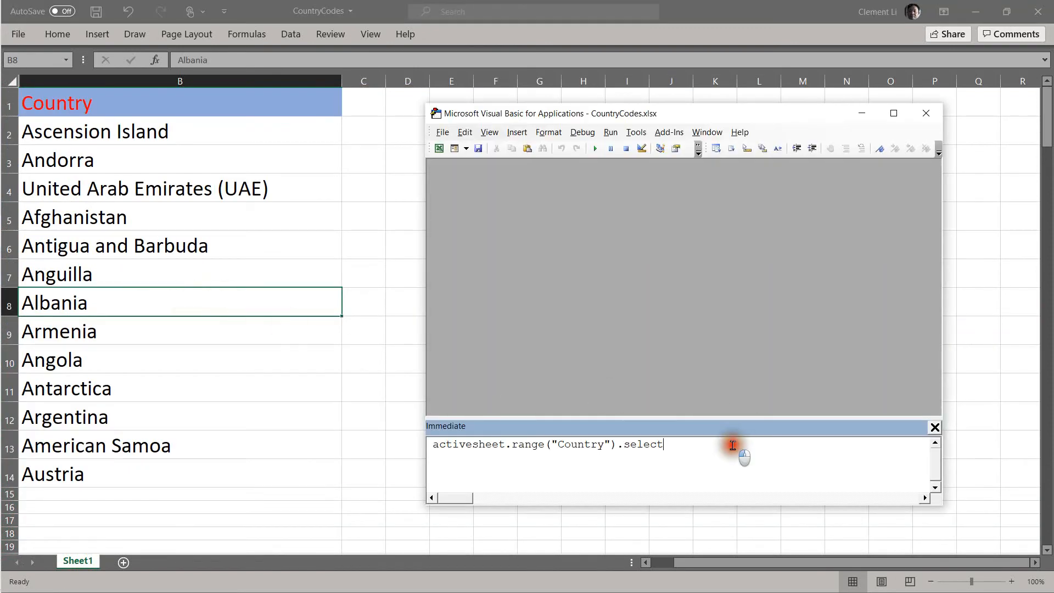
pyautogui.press('Return')
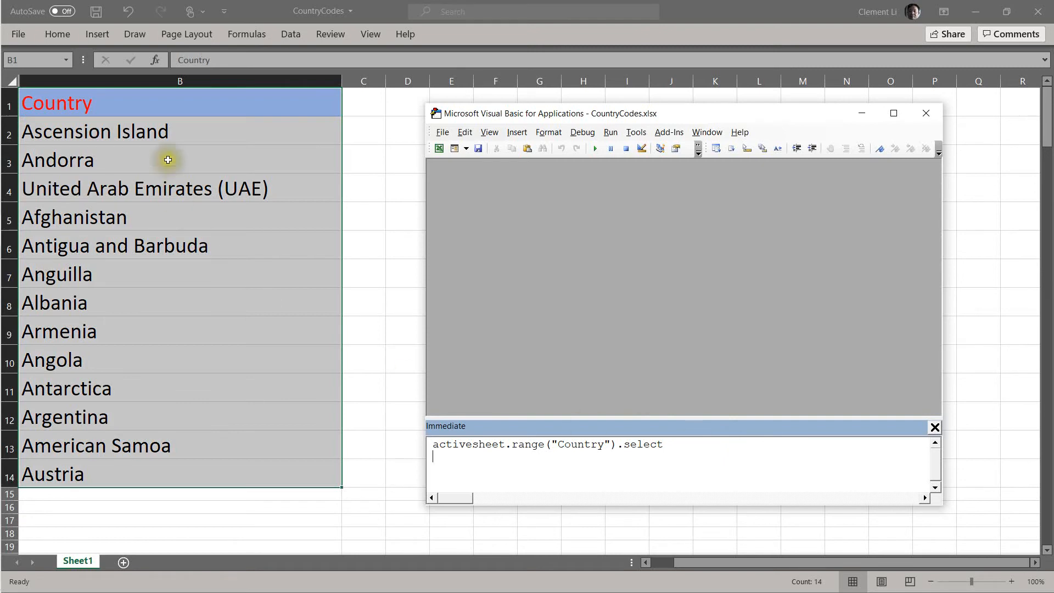
pyautogui.click(706, 447)
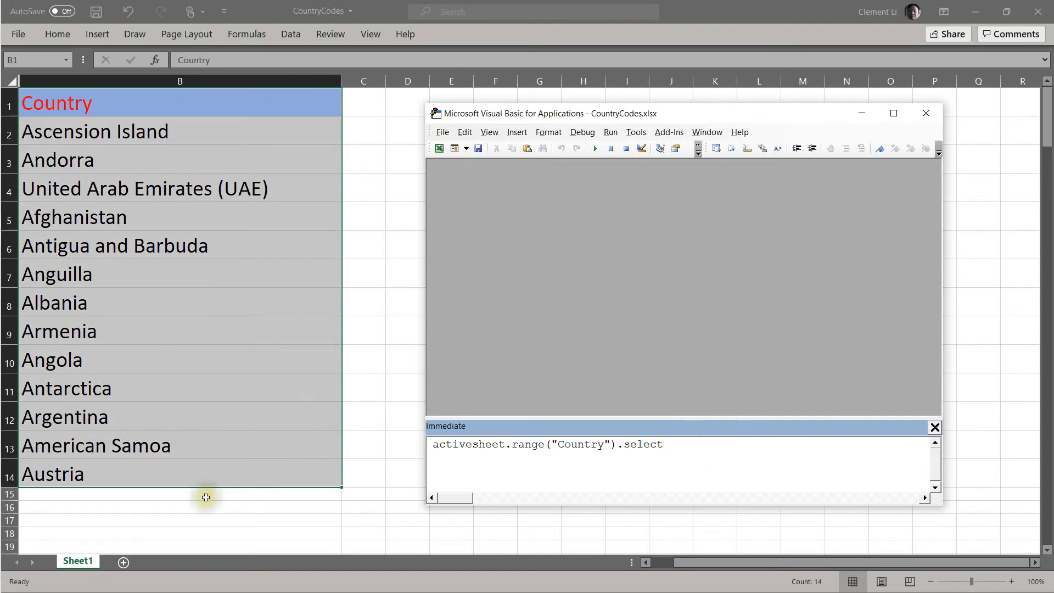
pyautogui.click(207, 495)
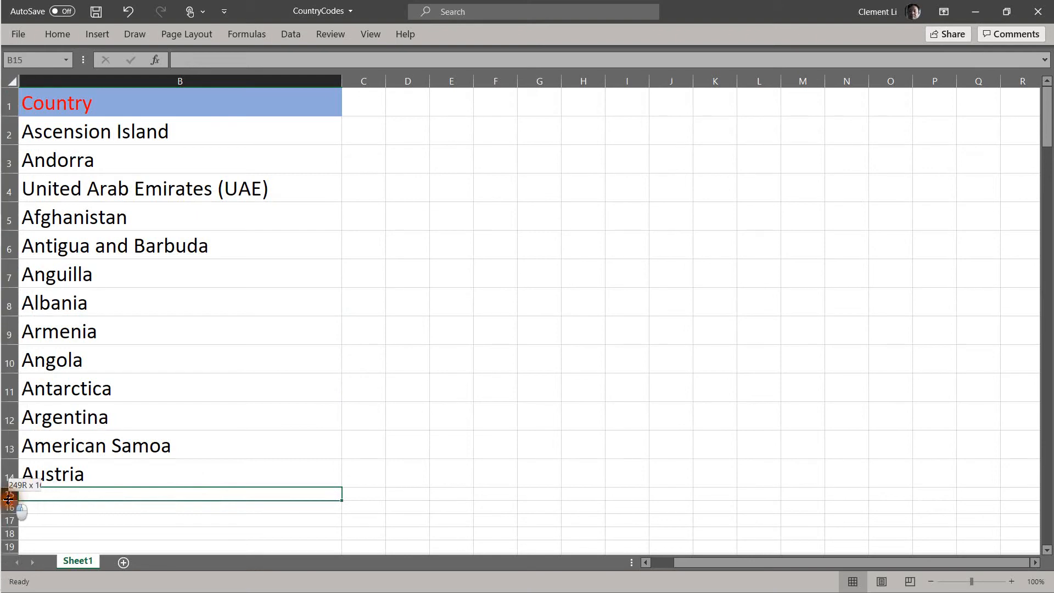
# Make row 15 about as tall as the rows above it and enter Australia below Austria
pyautogui.moveTo(8, 497); pyautogui.dragTo(8, 513)
pyautogui.click(68, 503)
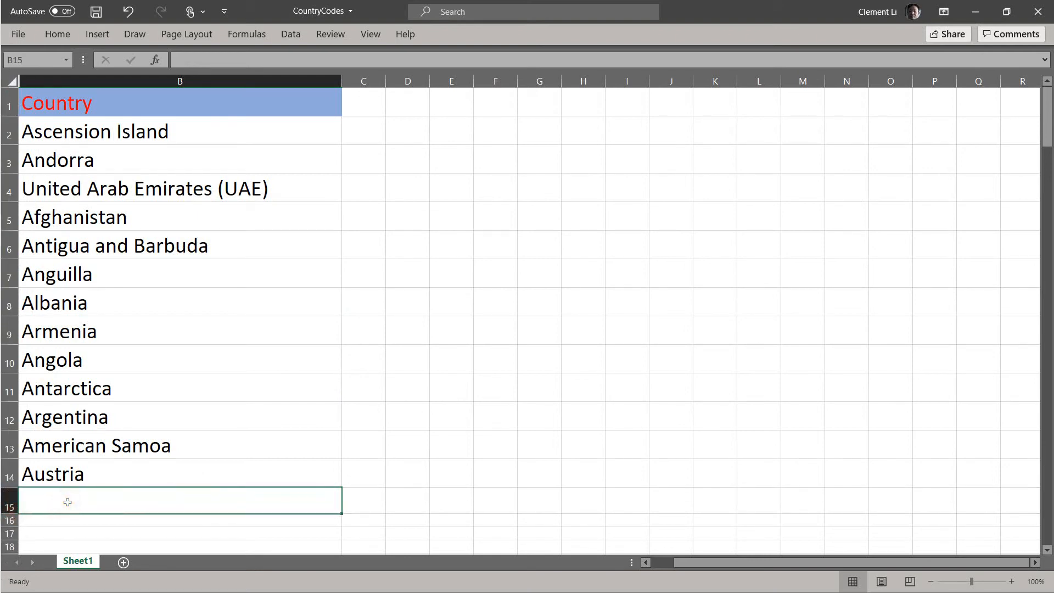
pyautogui.write('Austra')
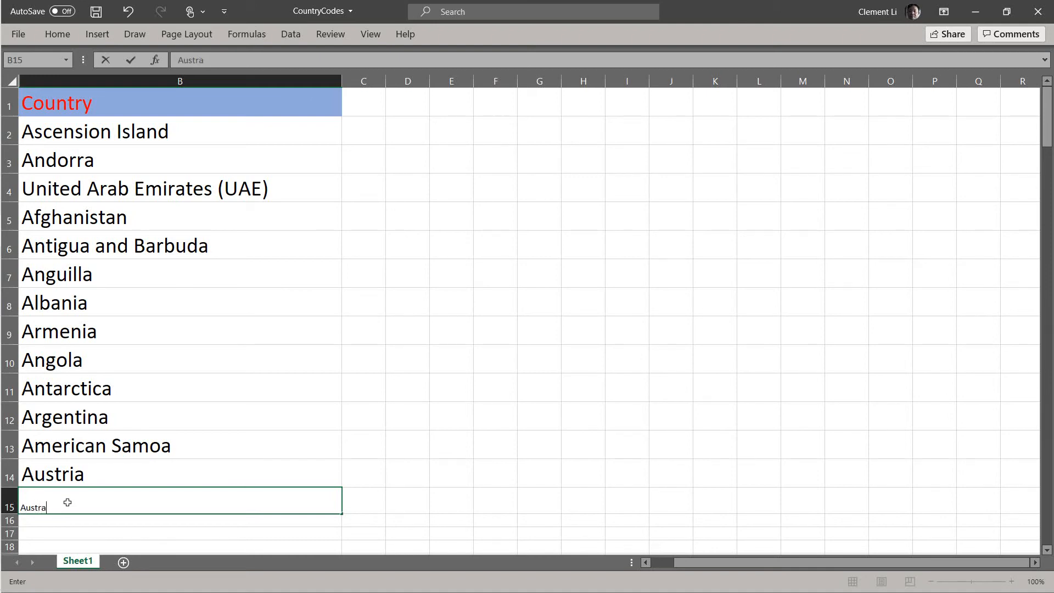
pyautogui.write('lia')
pyautogui.press('Return')
pyautogui.click(159, 494)
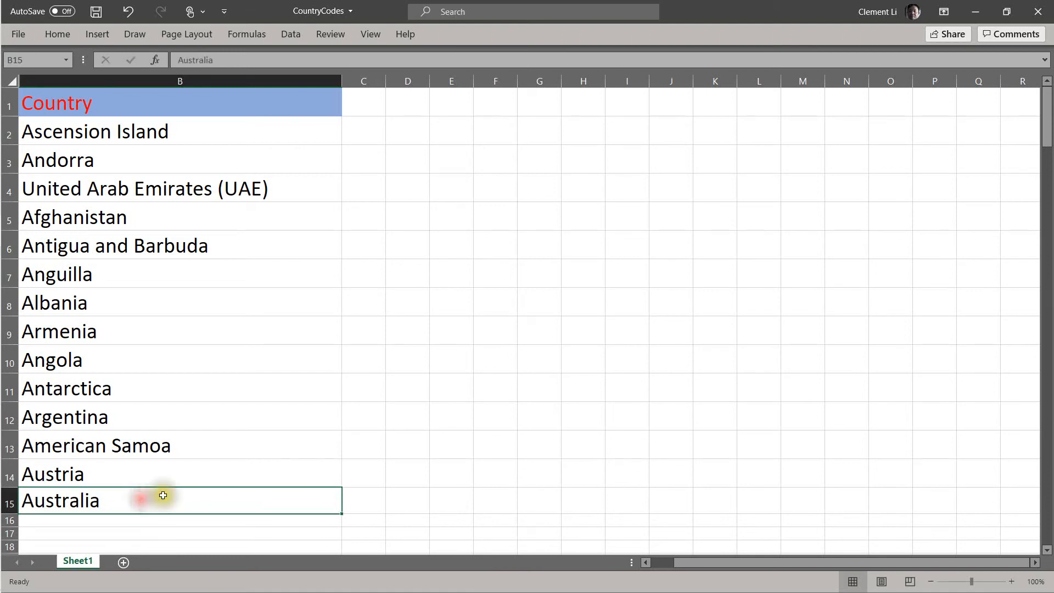
# From an empty cell, rerun activesheet.range("Country").select in the Immediate window to check whether the name covers the added Australia row
pyautogui.click(488, 381)
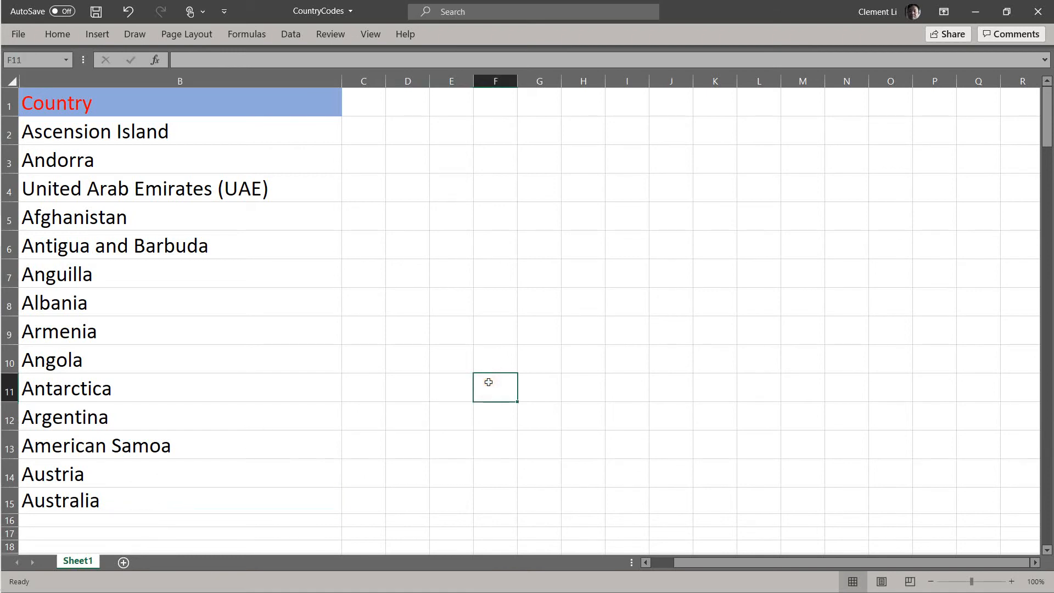
pyautogui.hotkey('alt', 'F11')
pyautogui.click(767, 444)
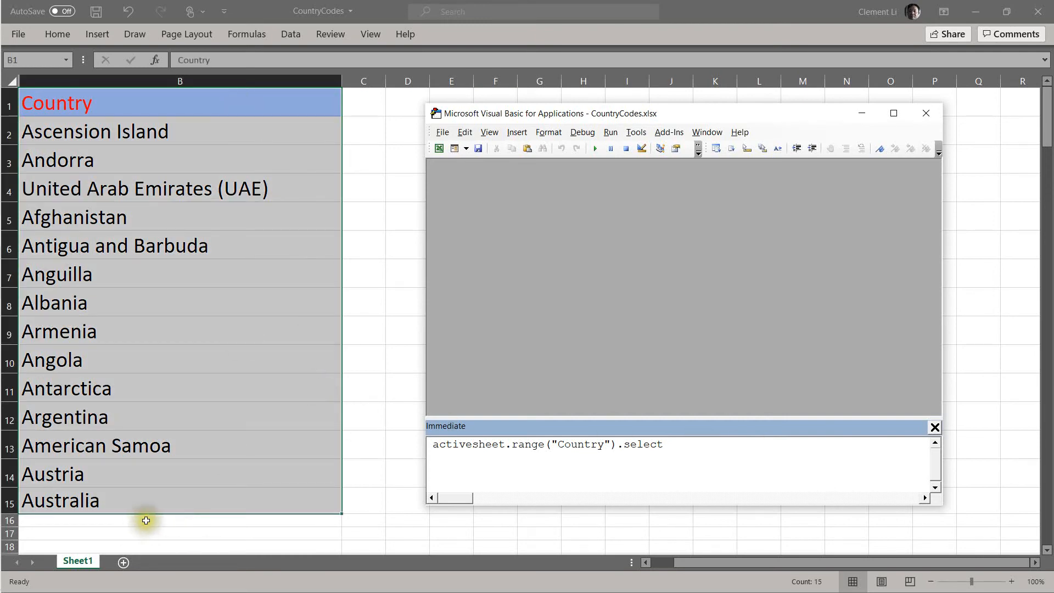
pyautogui.click(130, 496)
pyautogui.click(151, 532)
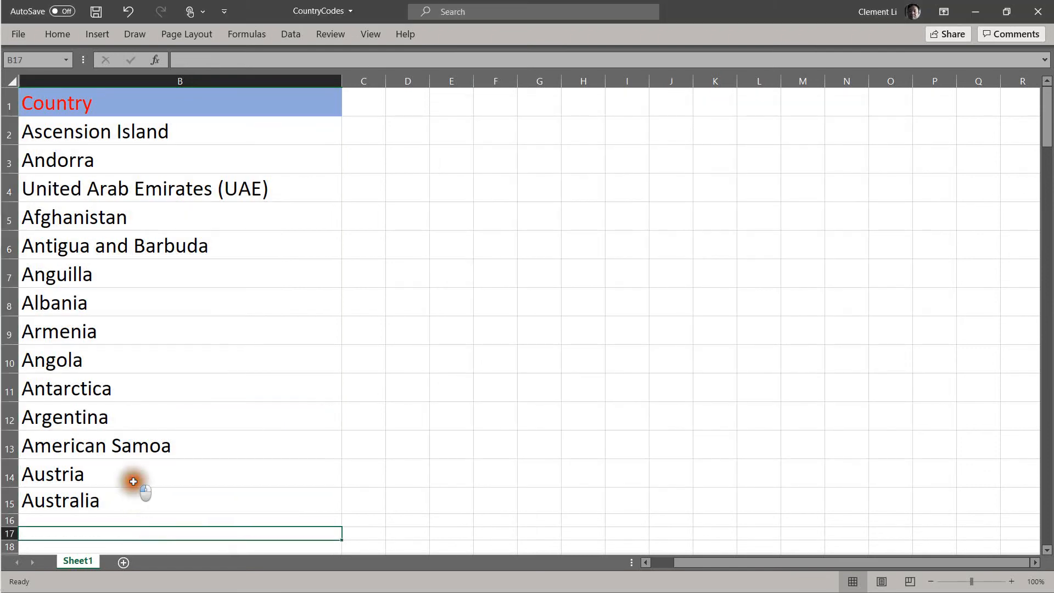
# With the Austria cell selected, repeat activesheet.range("Country").select in the Immediate window to recheck where the name ends
pyautogui.click(134, 482)
pyautogui.hotkey('alt', 'Tab')
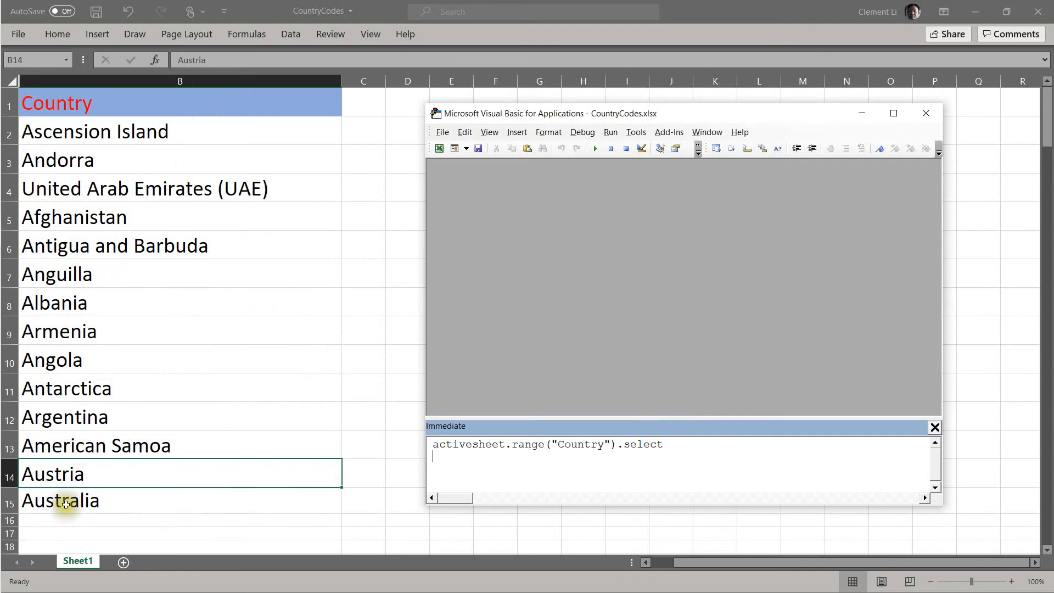
pyautogui.click(66, 503)
pyautogui.click(186, 475)
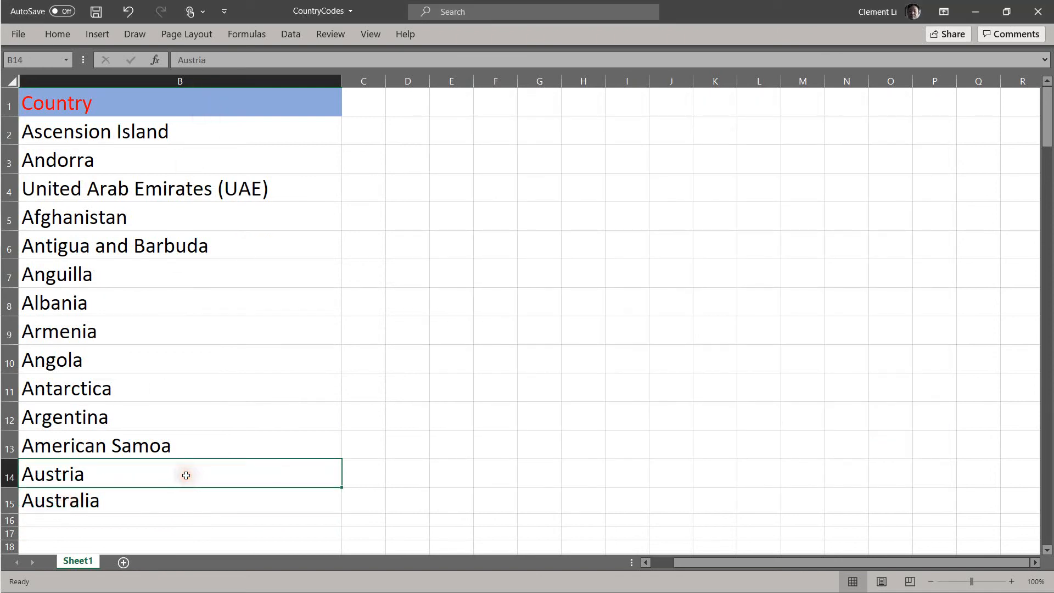
pyautogui.hotkey('alt', 'Tab')
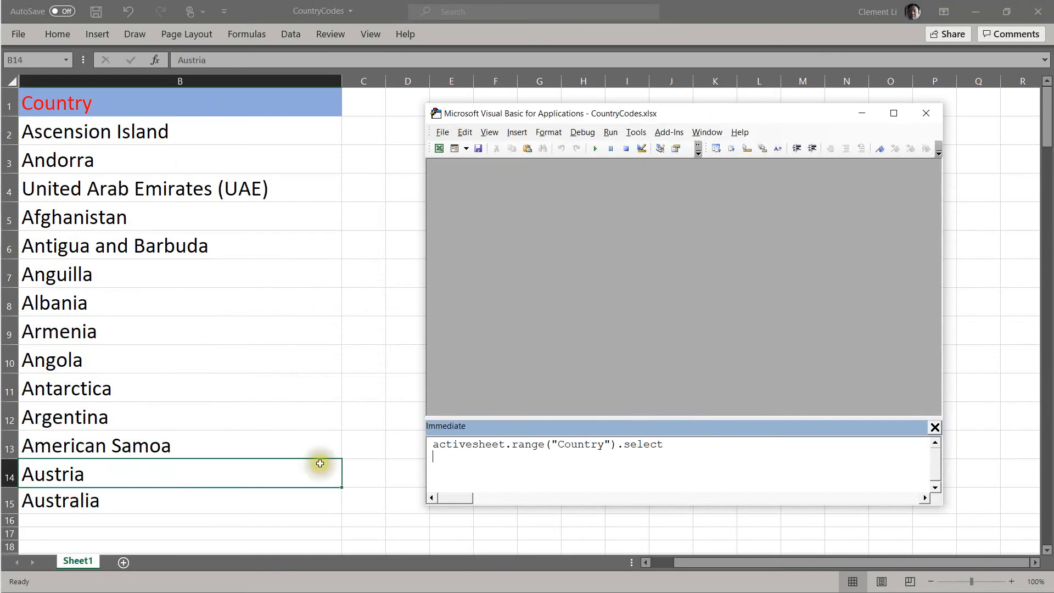
pyautogui.click(687, 441)
pyautogui.press('Return')
# Add China to the country list in cell B16, directly below Australia
pyautogui.click(207, 501)
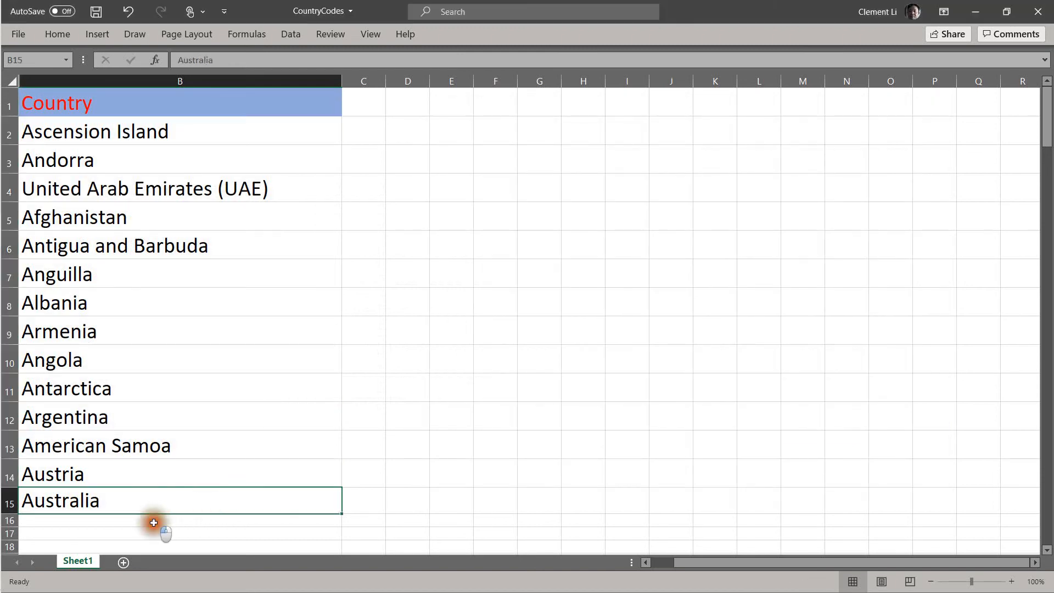
pyautogui.click(154, 523)
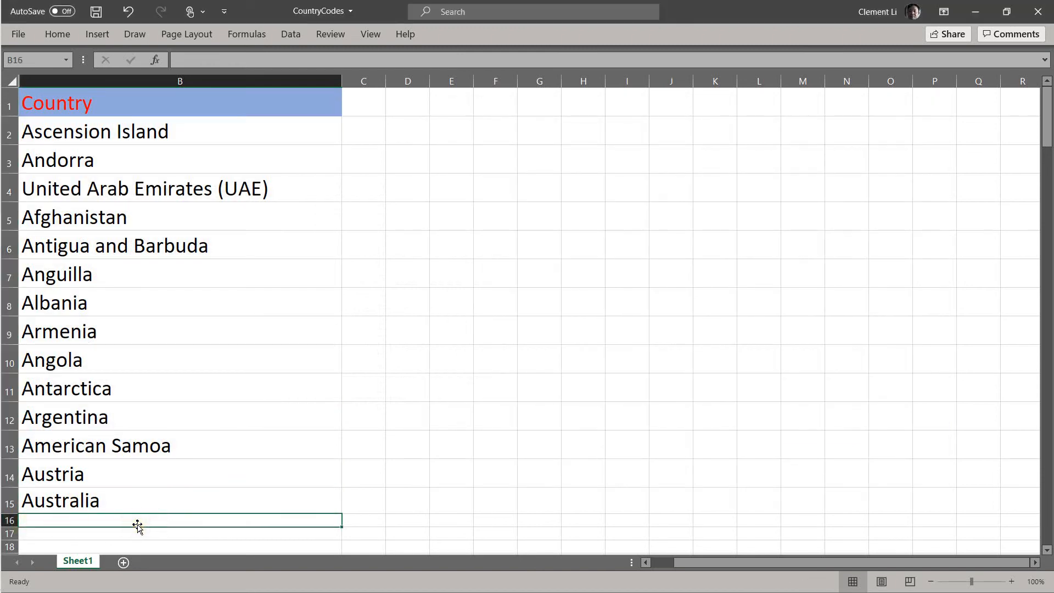
pyautogui.write('China')
pyautogui.press('Return')
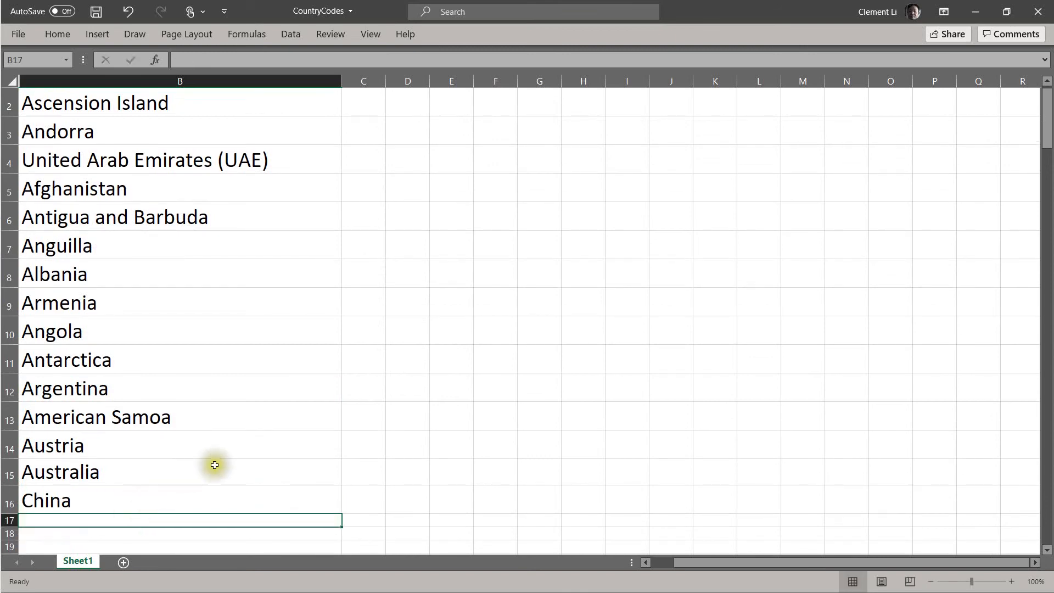
# Run activesheet.range("Country").select again from the Immediate window to check whether the name covers the added China row
pyautogui.hotkey('alt', 'F11')
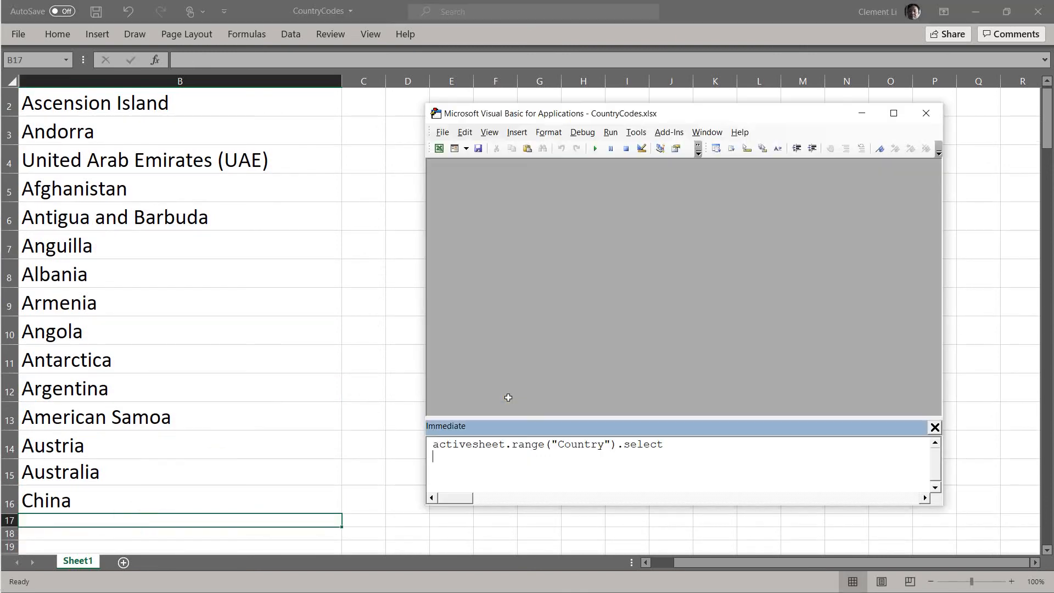
pyautogui.click(737, 451)
pyautogui.click(738, 450)
pyautogui.press('Return')
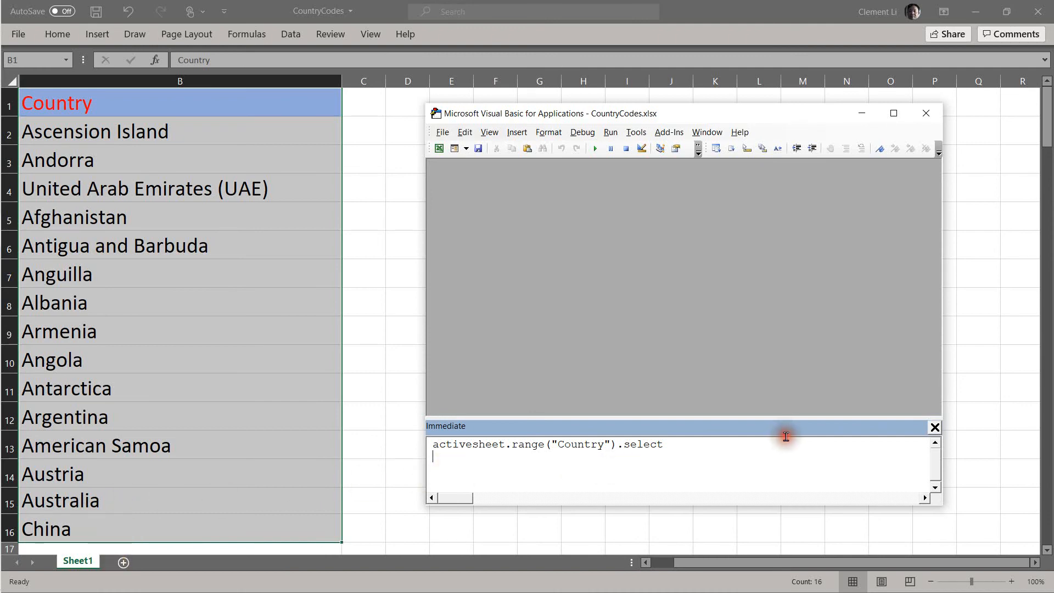
# From the Immediate window, set the Country range's font color to vbBlue and its font size to 12
pyautogui.click(736, 442)
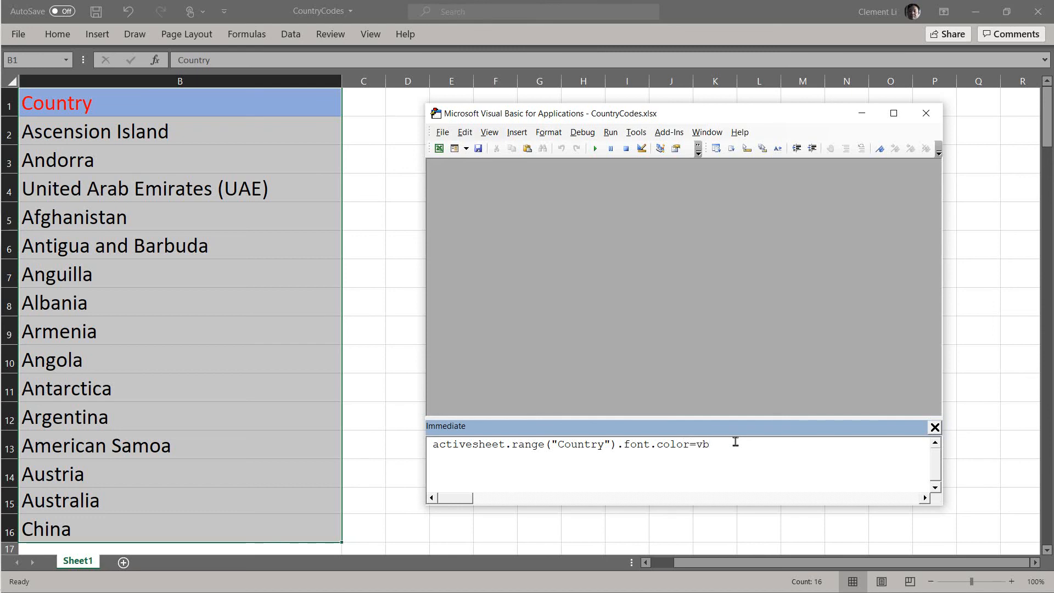
pyautogui.press('Return')
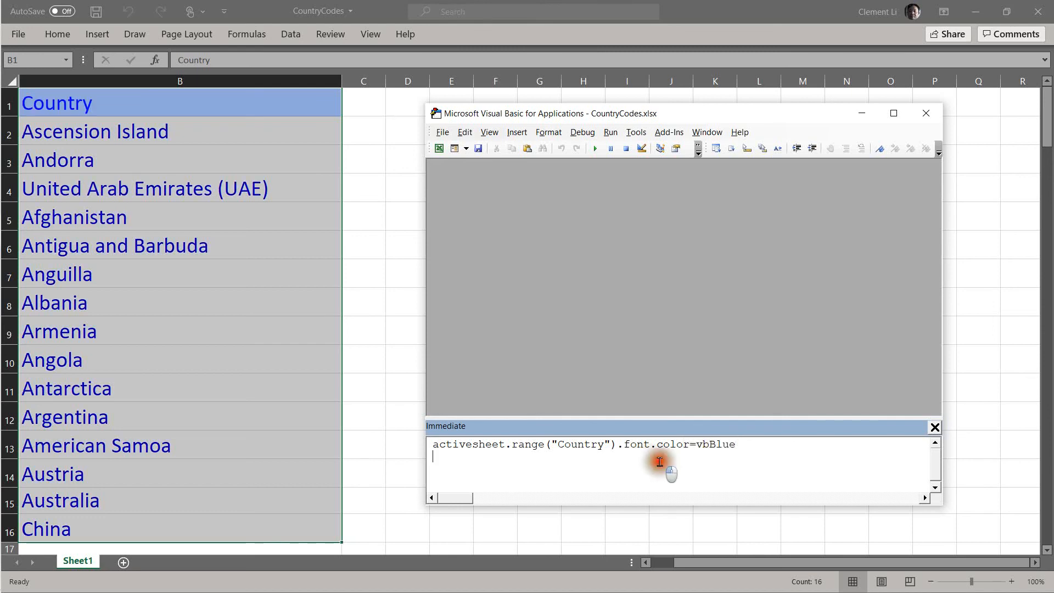
pyautogui.click(777, 447)
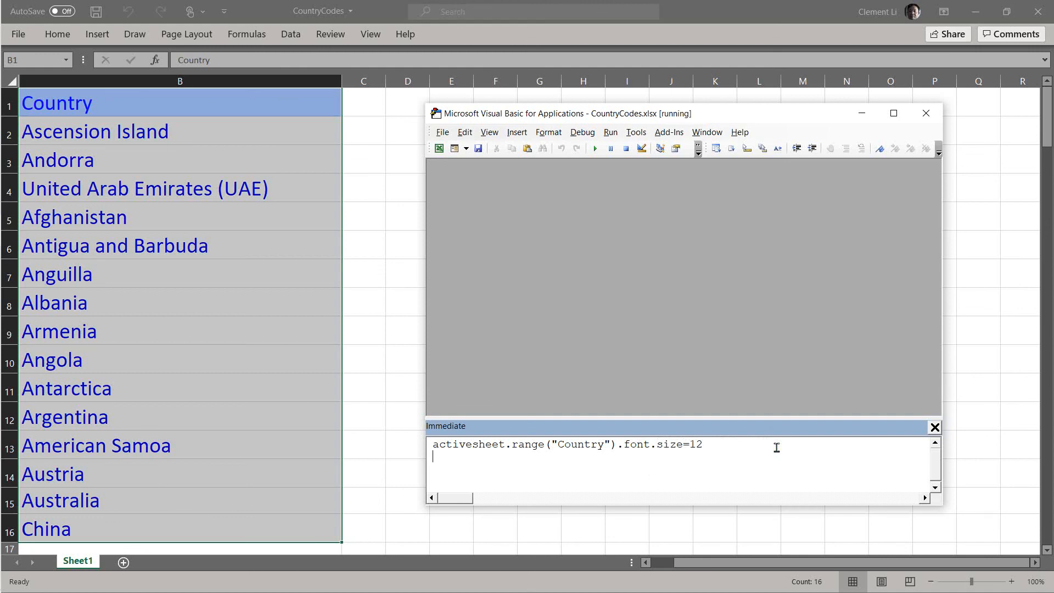
# Change the font.size statement to 14, rerun it on the Country range, and return to an empty cell in the worksheet
pyautogui.click(776, 447)
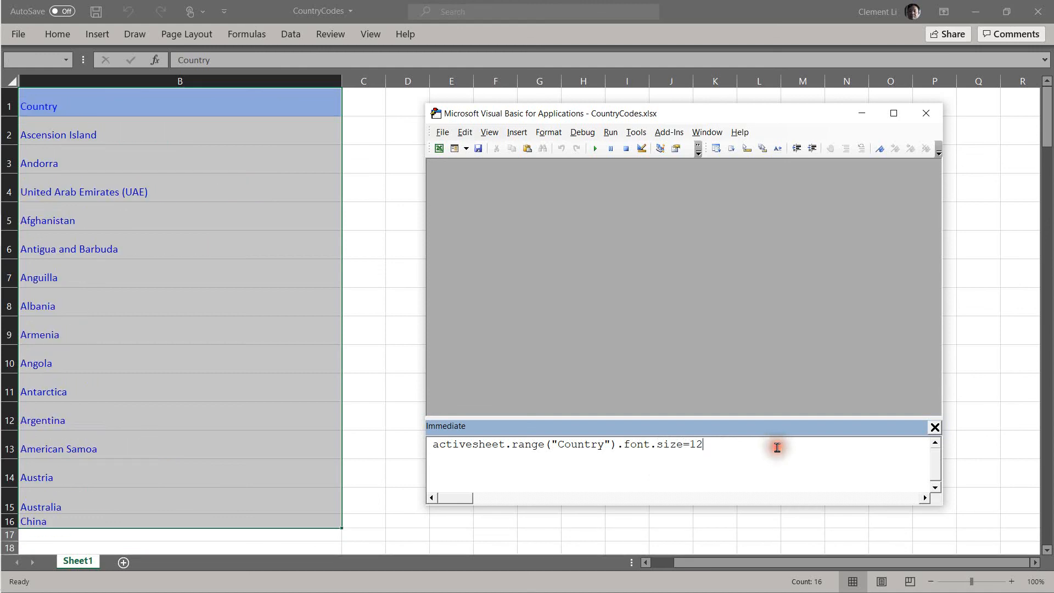
pyautogui.press('BackSpace')
pyautogui.write('4')
pyautogui.press('Return')
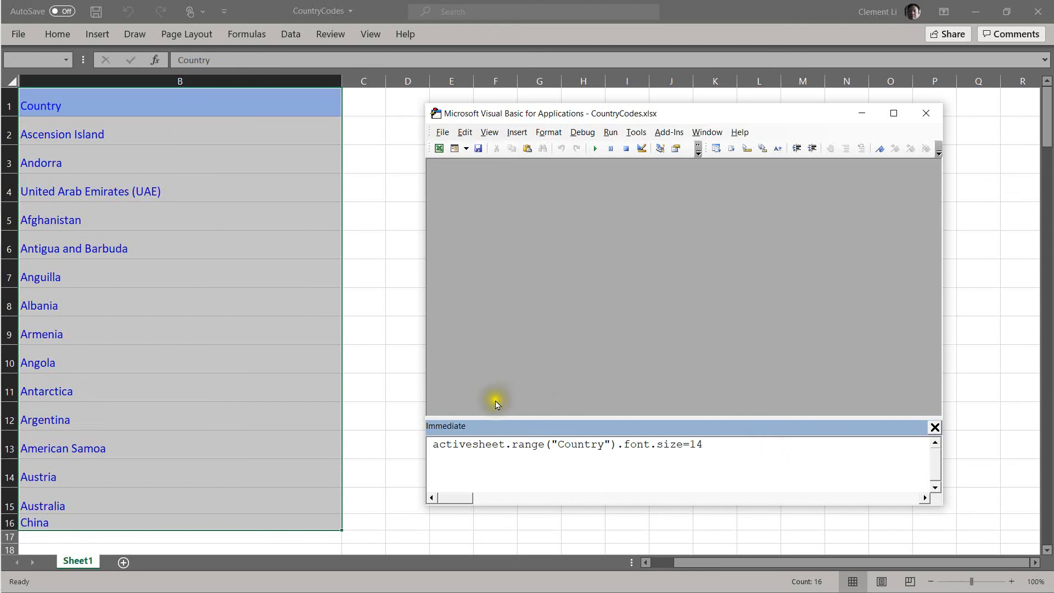
pyautogui.click(394, 411)
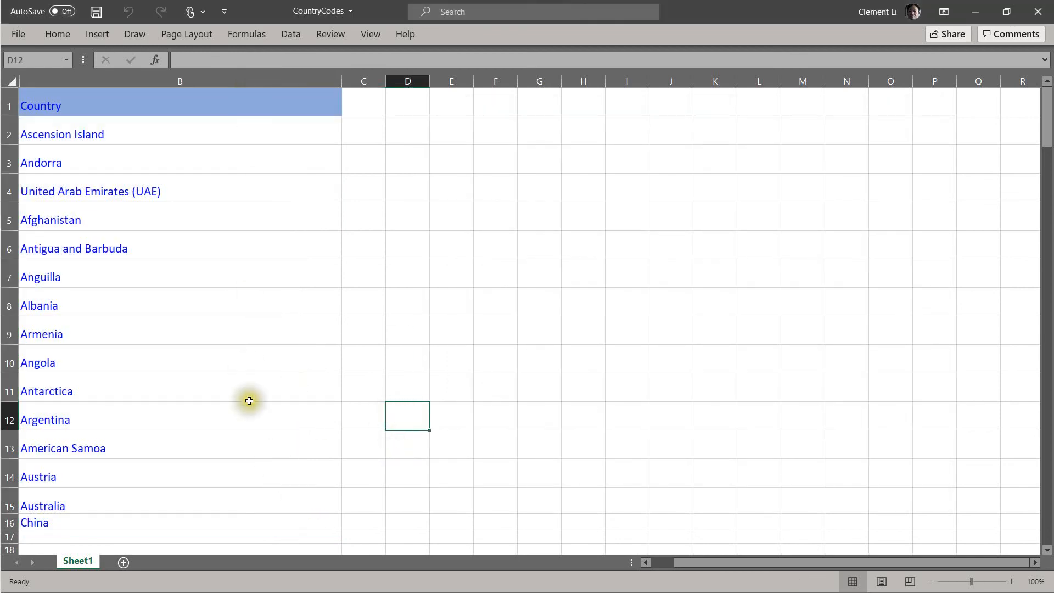
pyautogui.click(537, 365)
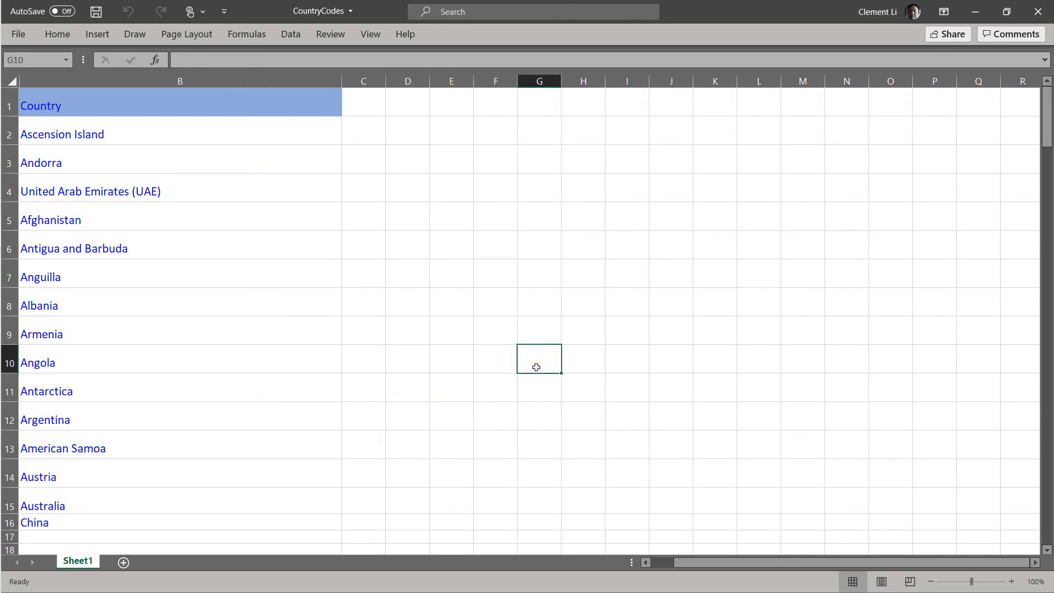